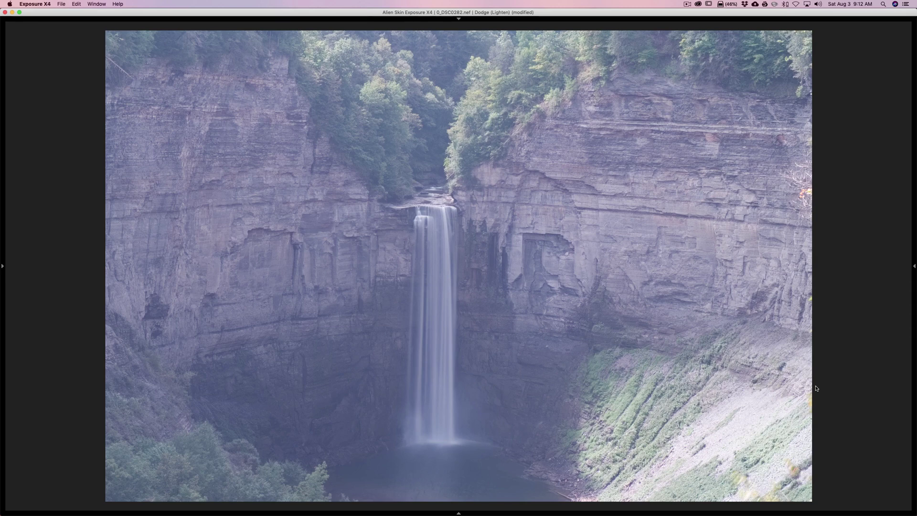
# - Toggle the Before/After view in full screen to show the edited waterfall photo
pyautogui.press('\\')
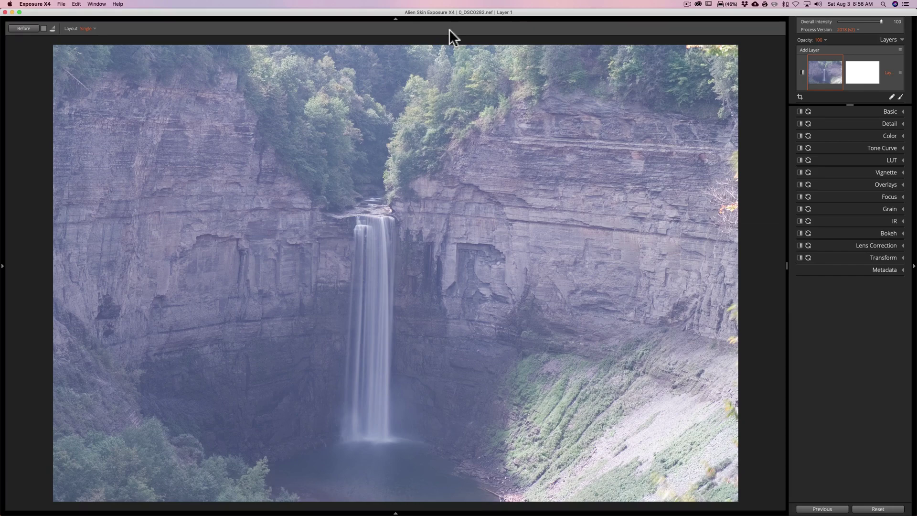
pyautogui.press('Right')
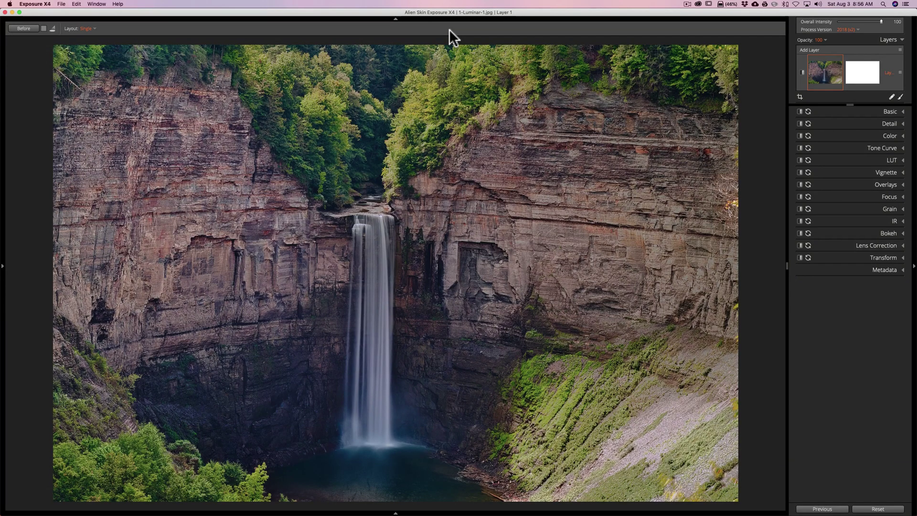
pyautogui.press('Right')
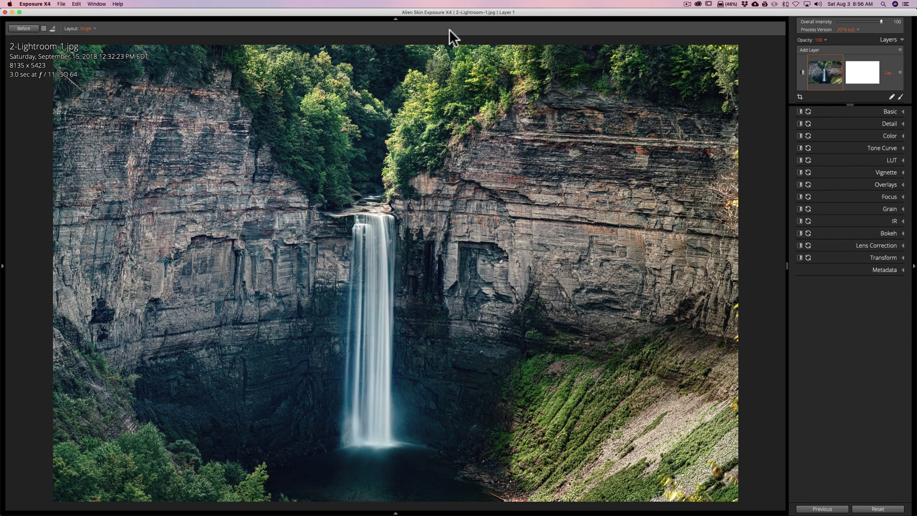
pyautogui.press('Right')
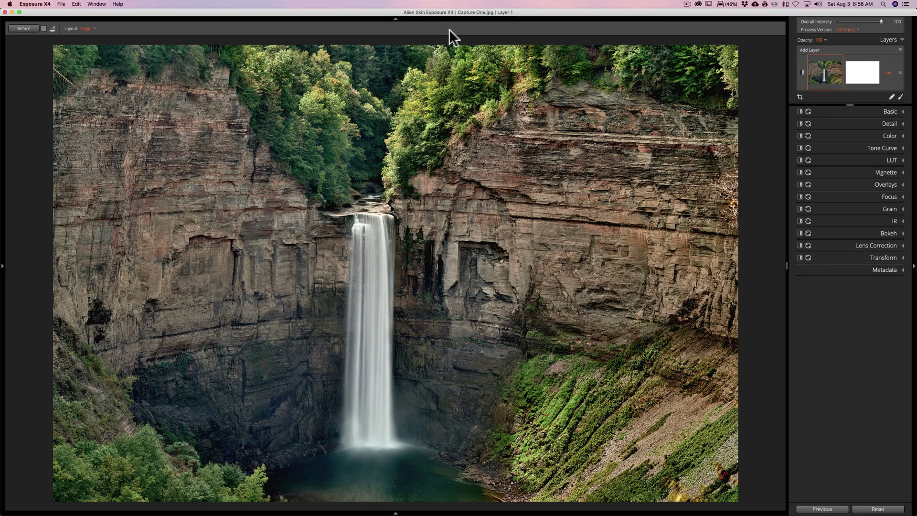
pyautogui.press('Right')
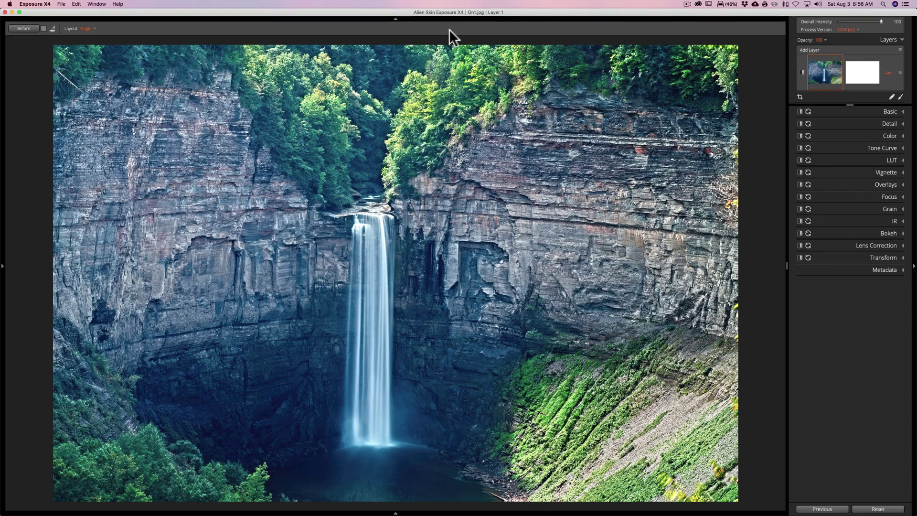
pyautogui.press('Right')
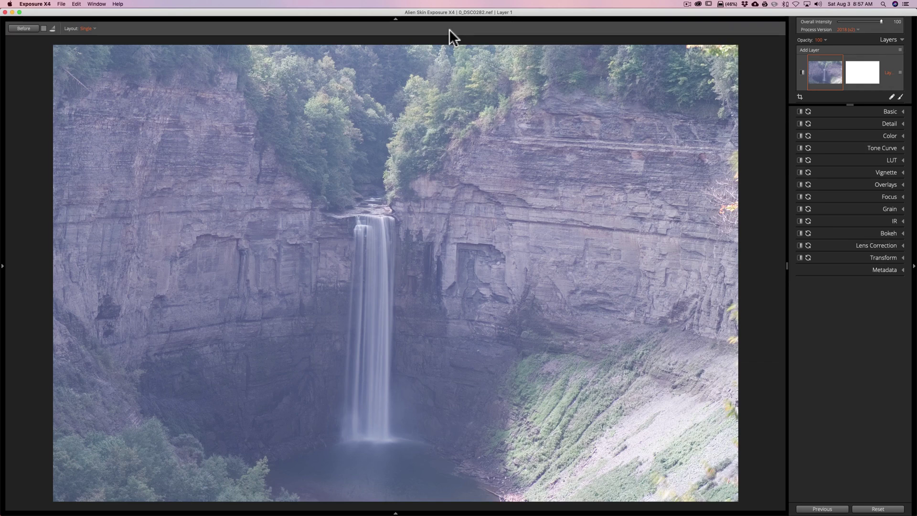
# - Rotate the crop frame slightly to level the waterfall, then apply the crop
pyautogui.click(801, 91)
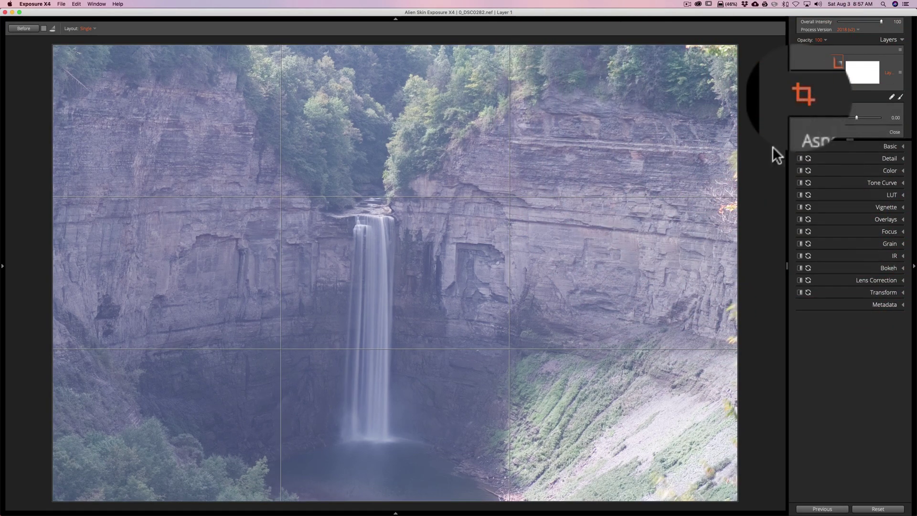
pyautogui.click(750, 210)
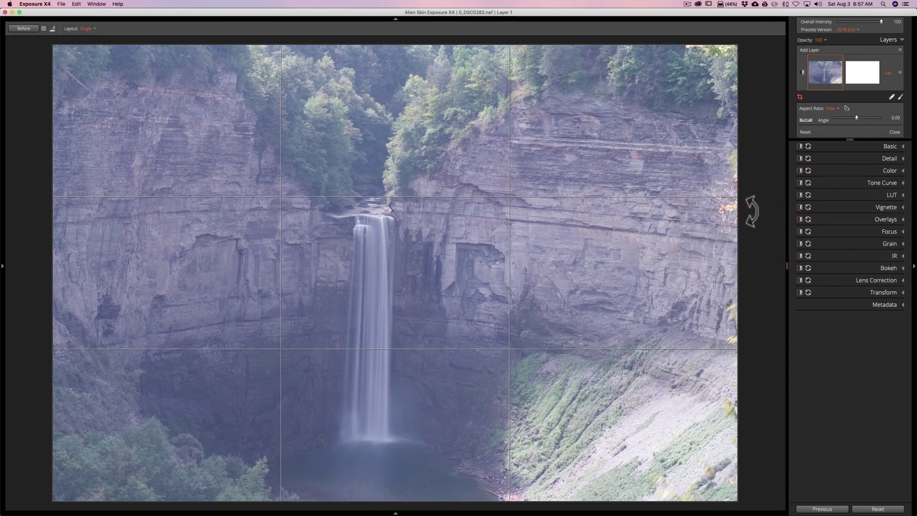
pyautogui.moveTo(752, 210); pyautogui.dragTo(753, 205)
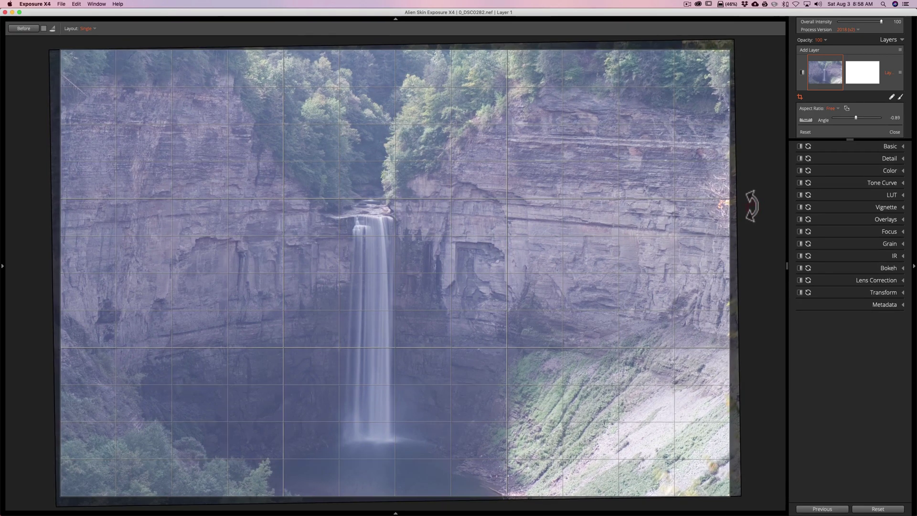
pyautogui.click(799, 95)
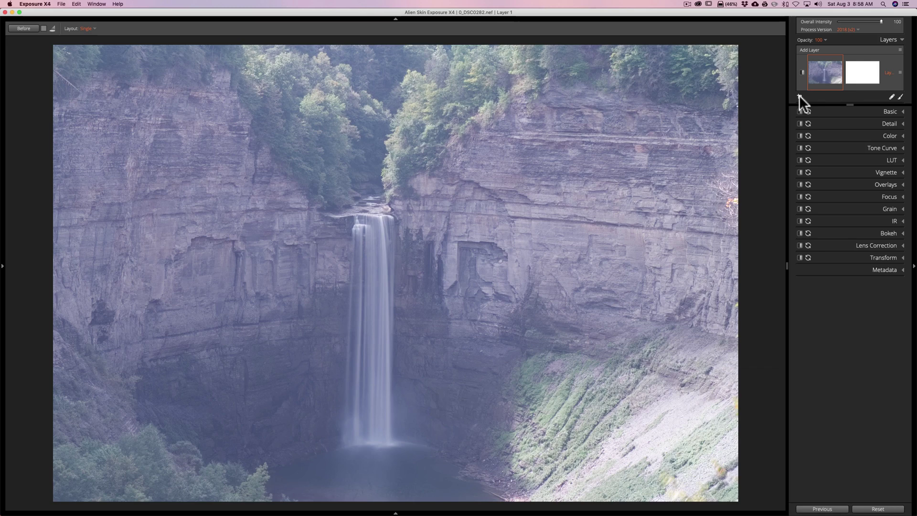
# - Use the Tone Curve black-point eyedropper on the dark shadows left of the falls
pyautogui.click(878, 146)
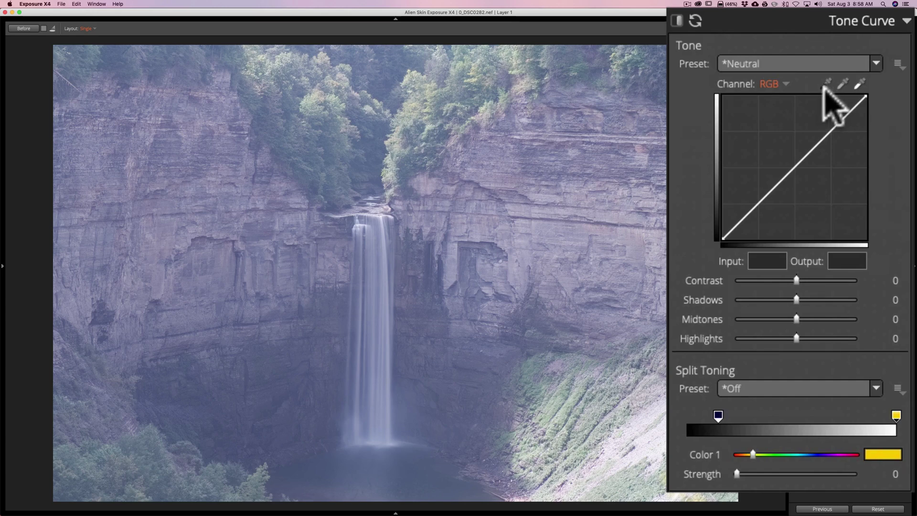
pyautogui.click(827, 85)
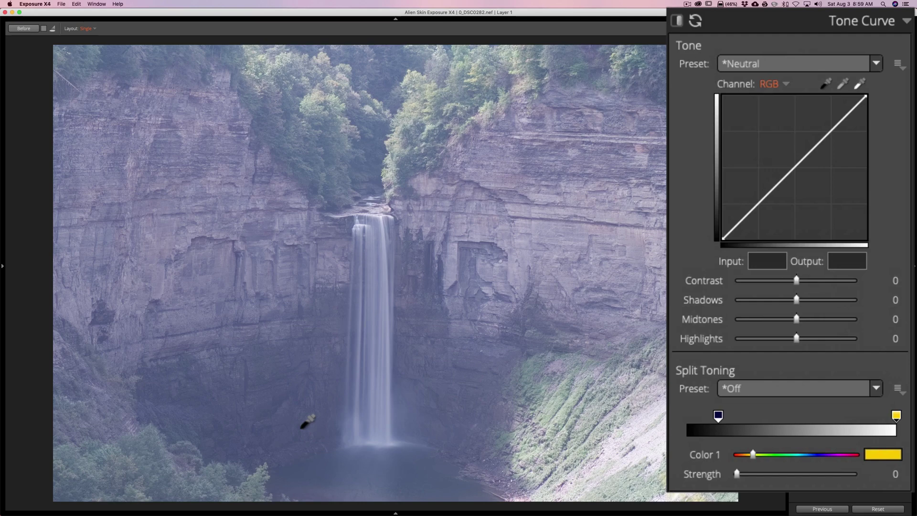
pyautogui.click(300, 427)
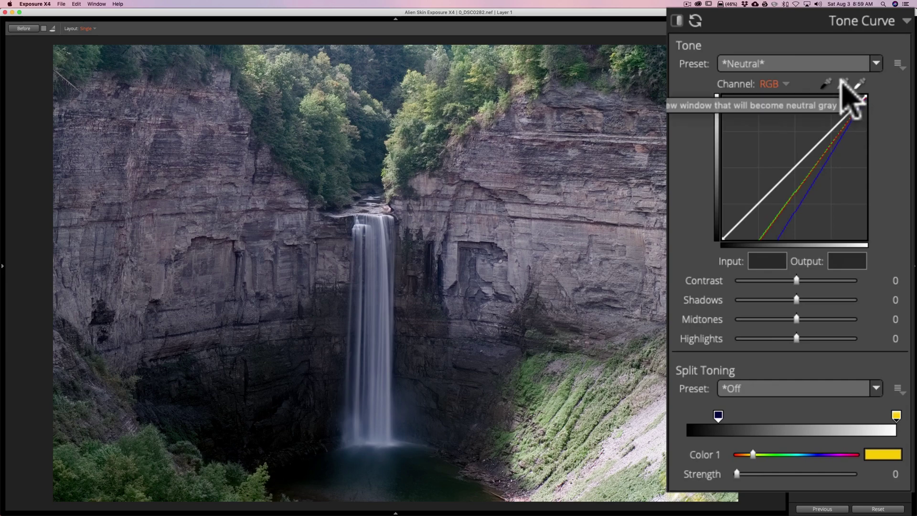
# - Sample gray from the cliff face and white from the waterfall, then collapse Tone Curve
pyautogui.click(843, 85)
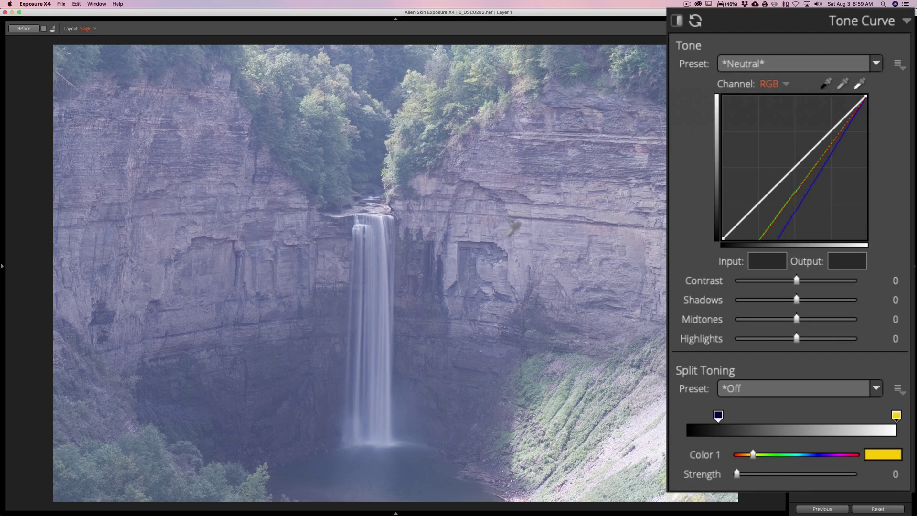
pyautogui.click(504, 239)
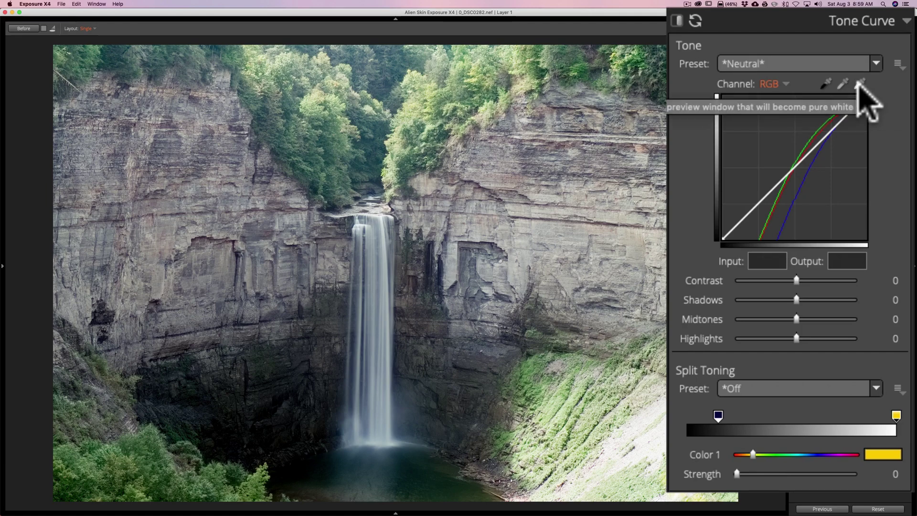
pyautogui.click(859, 85)
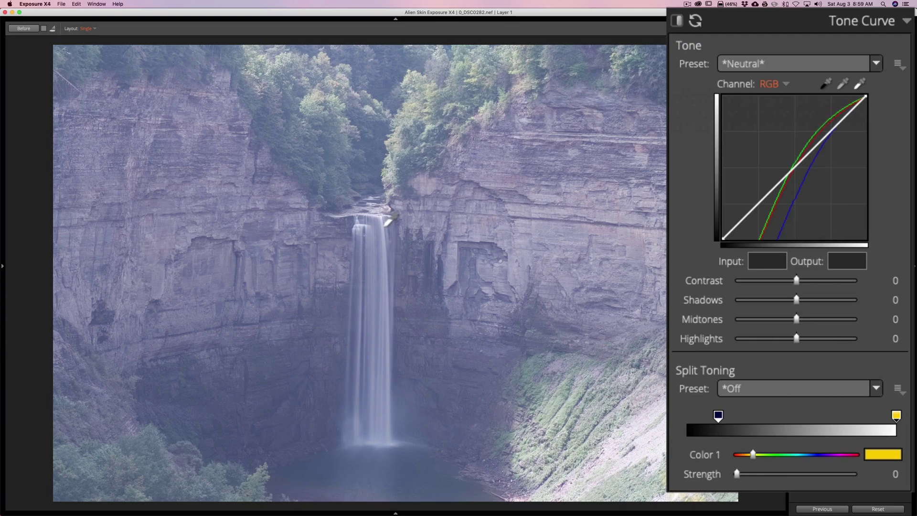
pyautogui.click(384, 226)
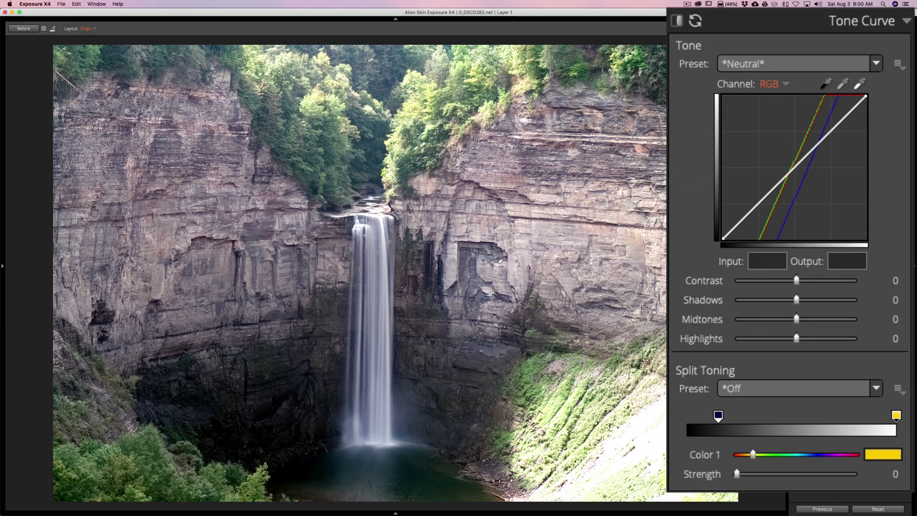
pyautogui.click(884, 147)
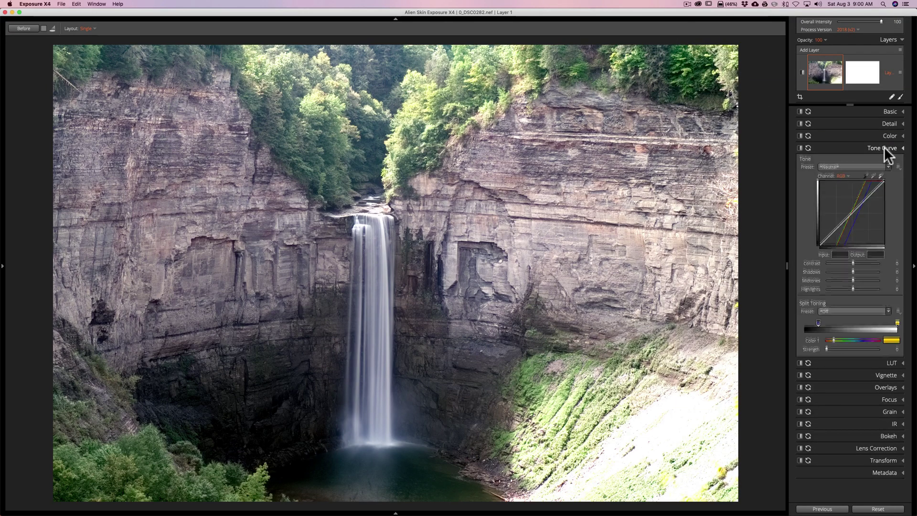
# - Pick white balance from scene spots, settling on the green slope at Temp 7036, Tint -45
pyautogui.click(888, 112)
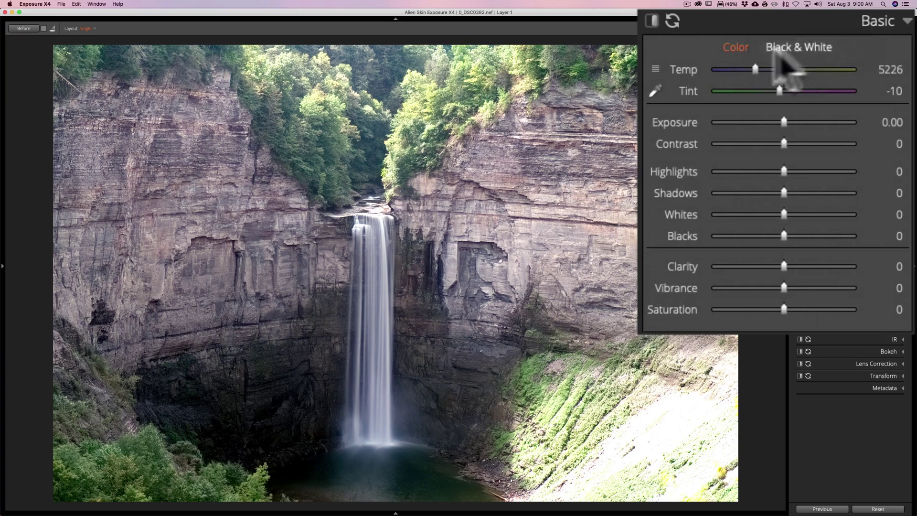
pyautogui.click(655, 90)
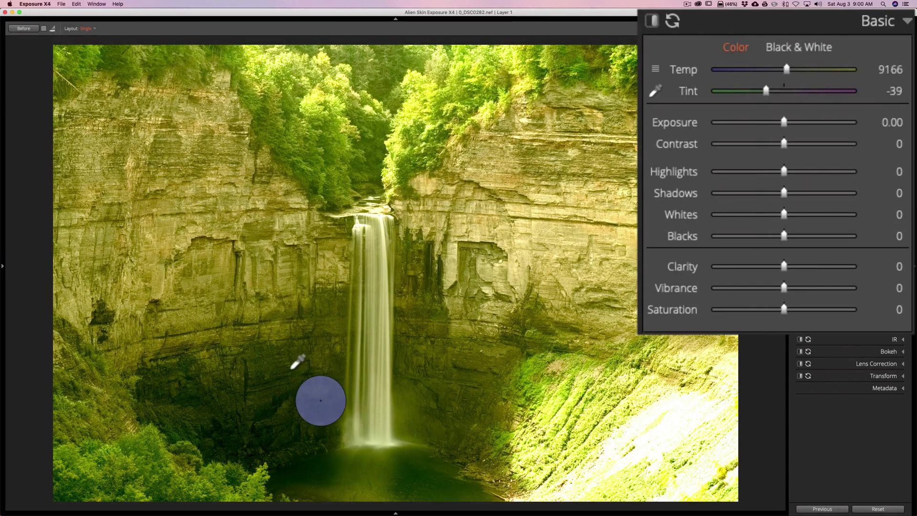
pyautogui.click(621, 322)
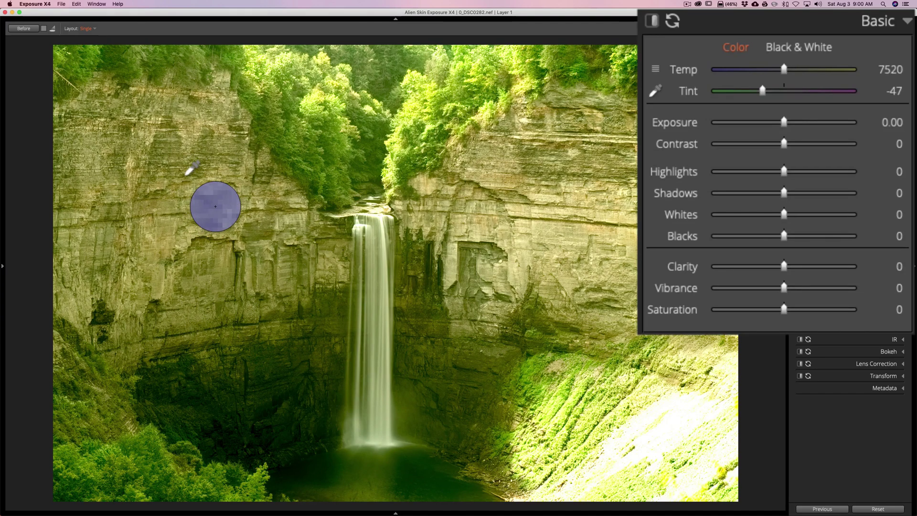
pyautogui.click(281, 381)
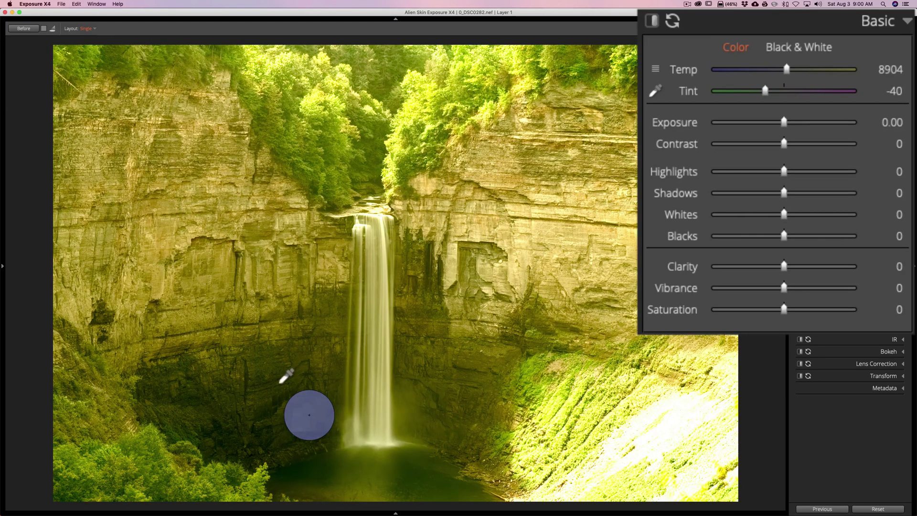
pyautogui.click(554, 385)
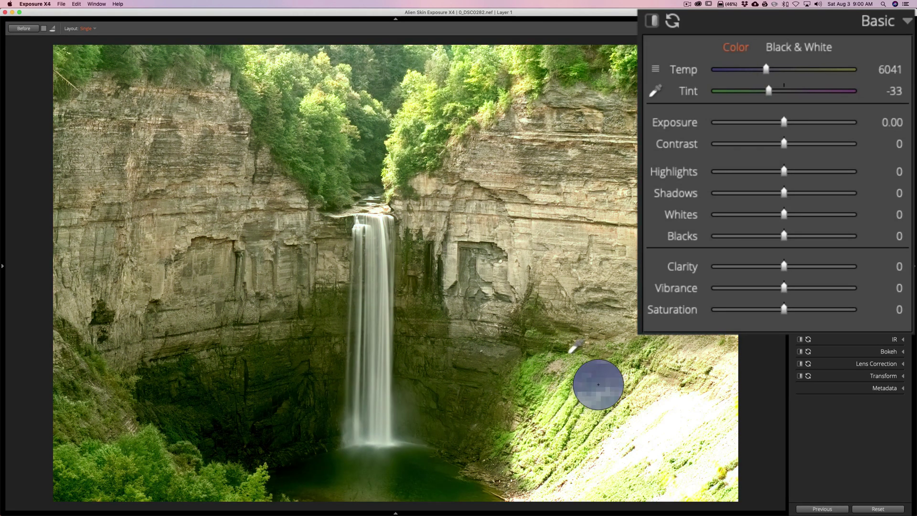
pyautogui.click(598, 385)
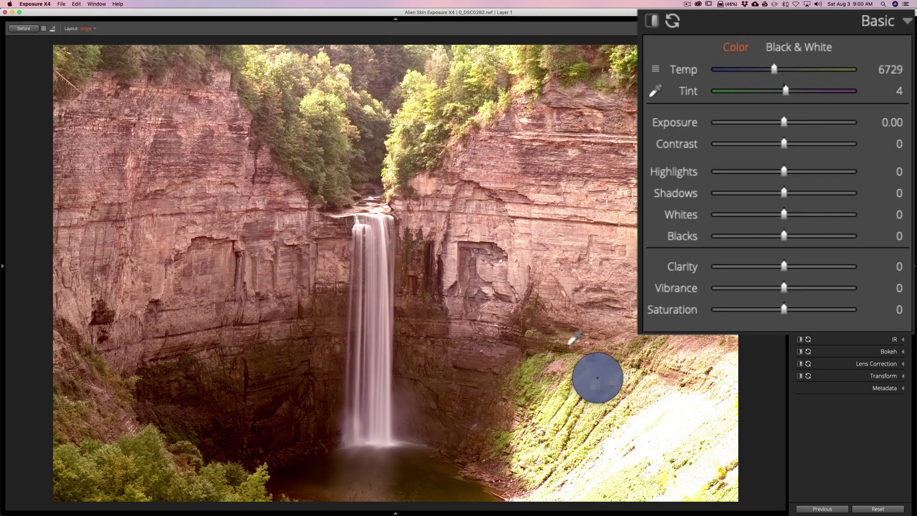
pyautogui.click(602, 357)
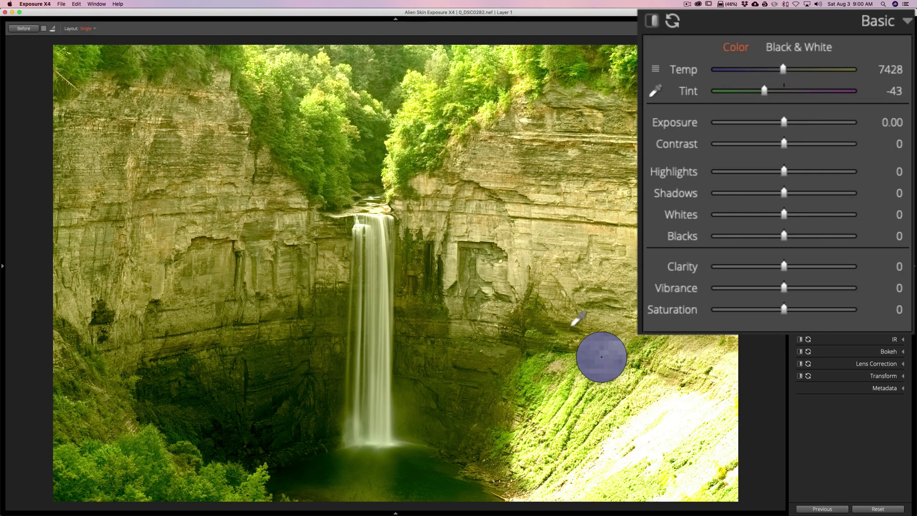
pyautogui.click(614, 351)
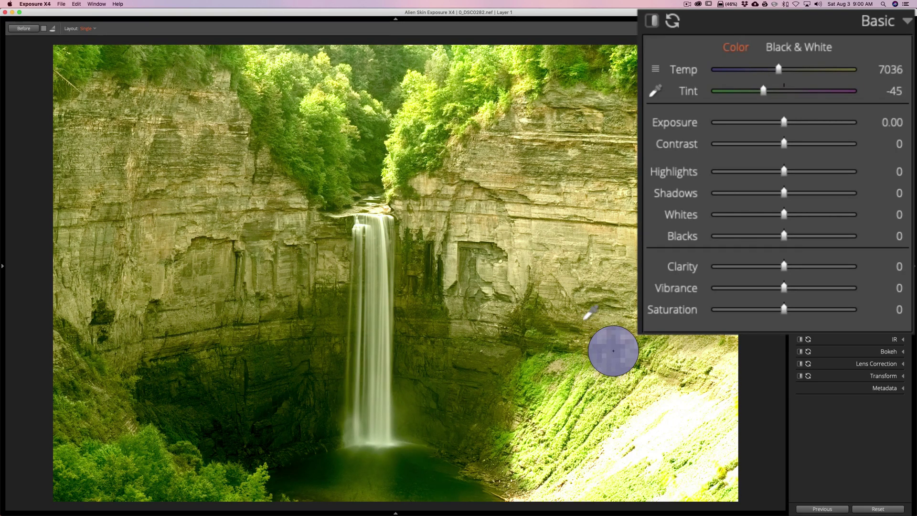
pyautogui.click(582, 322)
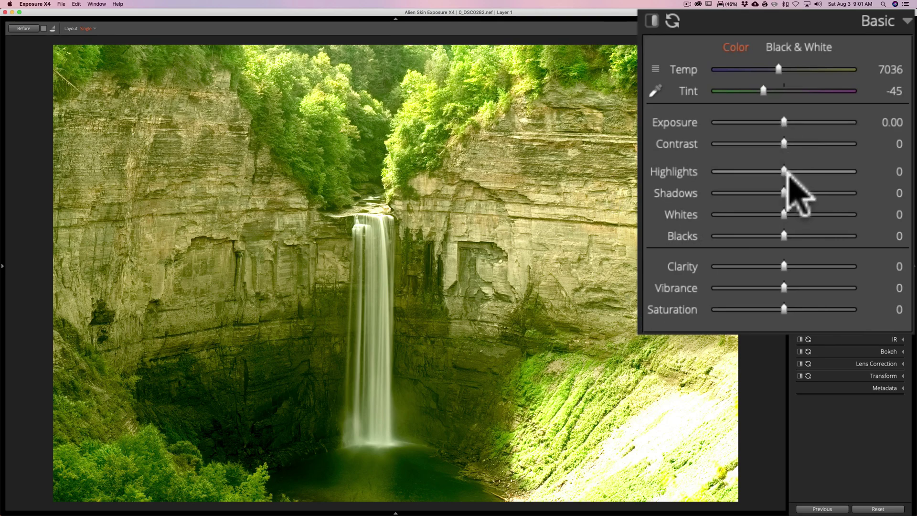
# - Set Highlights to -100, Shadows to 22 and Contrast to 10
pyautogui.moveTo(782, 168); pyautogui.dragTo(659, 174)
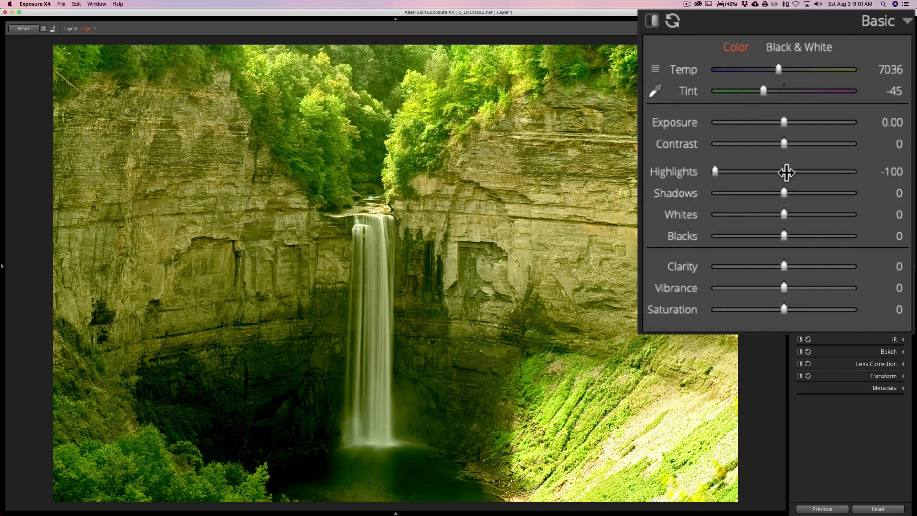
pyautogui.moveTo(784, 193)
pyautogui.mouseDown()
pyautogui.moveTo(829, 193)
pyautogui.moveTo(793, 194)
pyautogui.mouseUp()
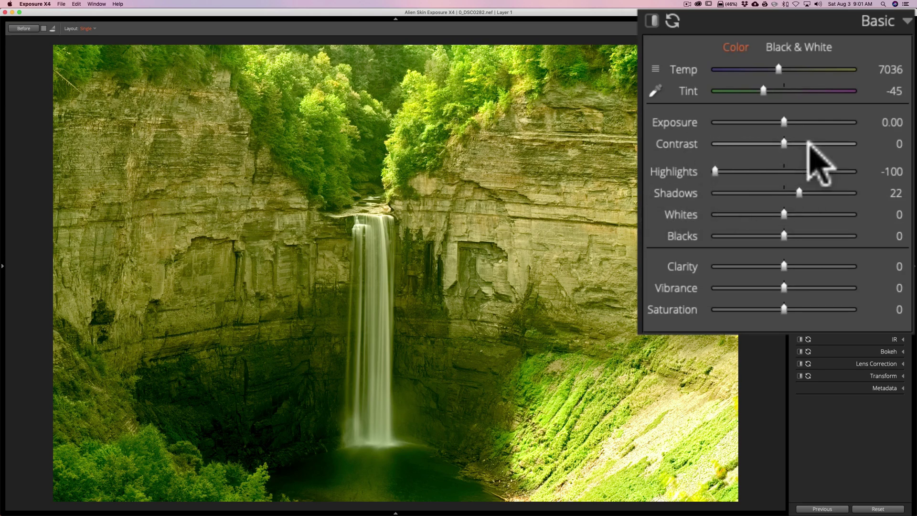
pyautogui.moveTo(785, 144)
pyautogui.mouseDown()
pyautogui.moveTo(813, 143)
pyautogui.moveTo(789, 144)
pyautogui.mouseUp()
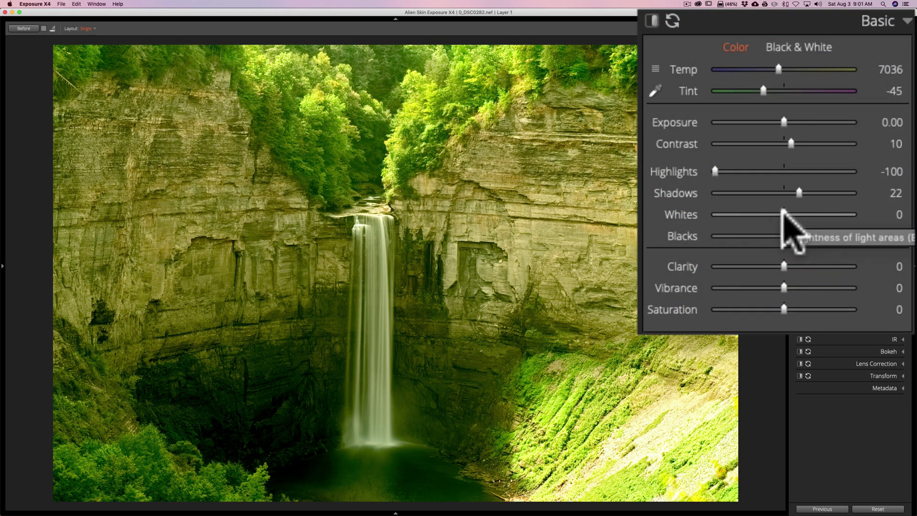
# - Raise Whites to 13 and Blacks to 15 while previewing clipping
pyautogui.press('alt')
pyautogui.moveTo(783, 211); pyautogui.dragTo(789, 211)
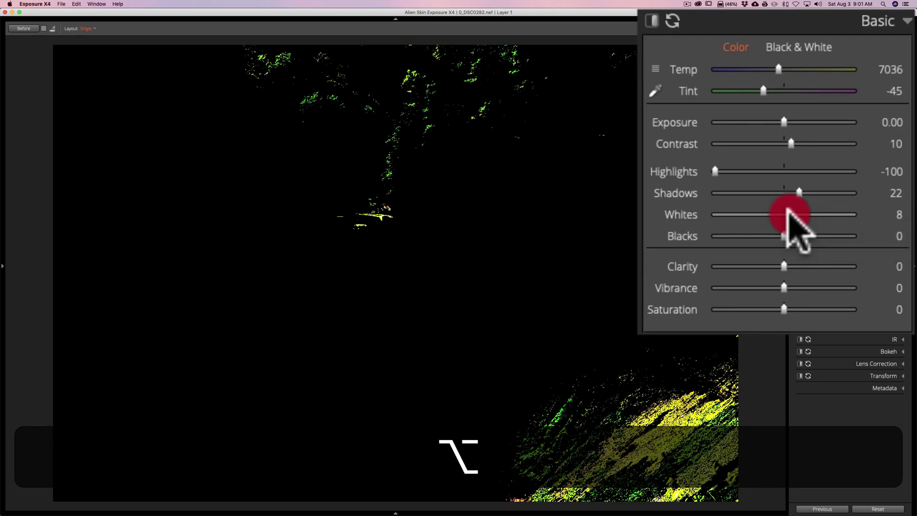
pyautogui.moveTo(788, 212)
pyautogui.mouseDown()
pyautogui.moveTo(884, 213)
pyautogui.moveTo(714, 214)
pyautogui.moveTo(818, 214)
pyautogui.moveTo(770, 214)
pyautogui.moveTo(790, 214)
pyautogui.mouseUp()
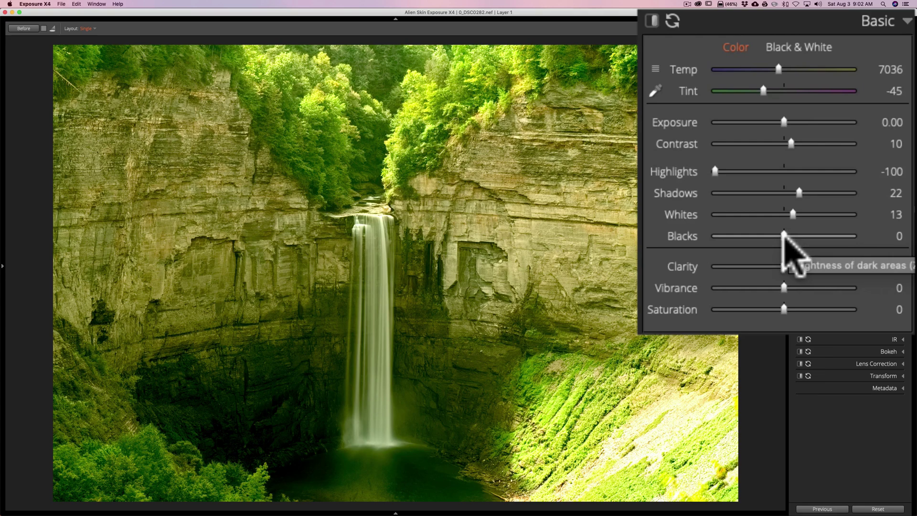
pyautogui.press('alt')
pyautogui.moveTo(784, 235)
pyautogui.mouseDown()
pyautogui.moveTo(755, 236)
pyautogui.moveTo(777, 235)
pyautogui.mouseUp()
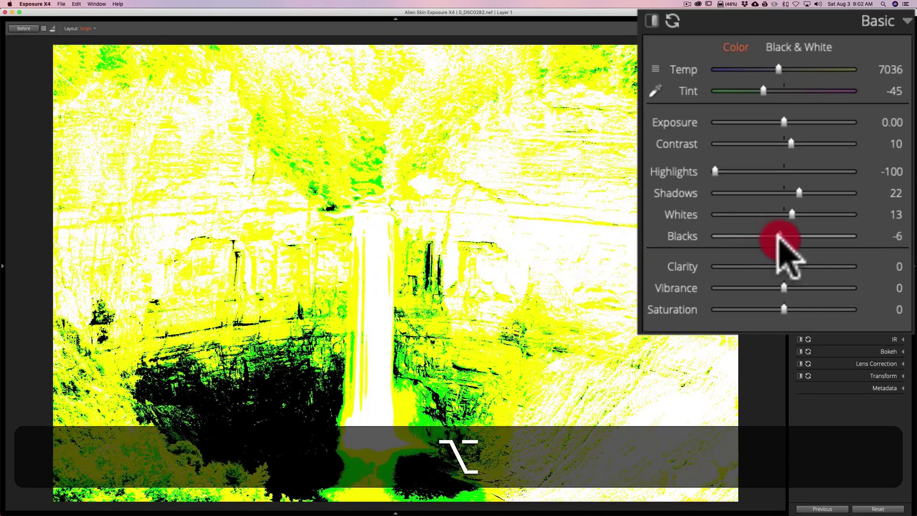
pyautogui.moveTo(779, 235); pyautogui.dragTo(794, 235)
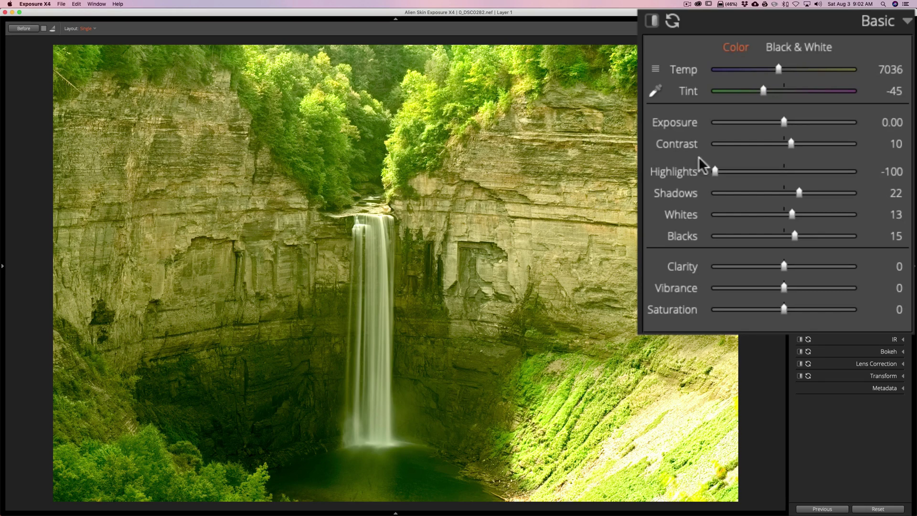
# - Adjust the Temp and Tint sliders until they read 6865 and -46
pyautogui.moveTo(778, 70)
pyautogui.mouseDown()
pyautogui.moveTo(762, 68)
pyautogui.moveTo(765, 91)
pyautogui.moveTo(768, 70)
pyautogui.mouseUp()
pyautogui.click(764, 69)
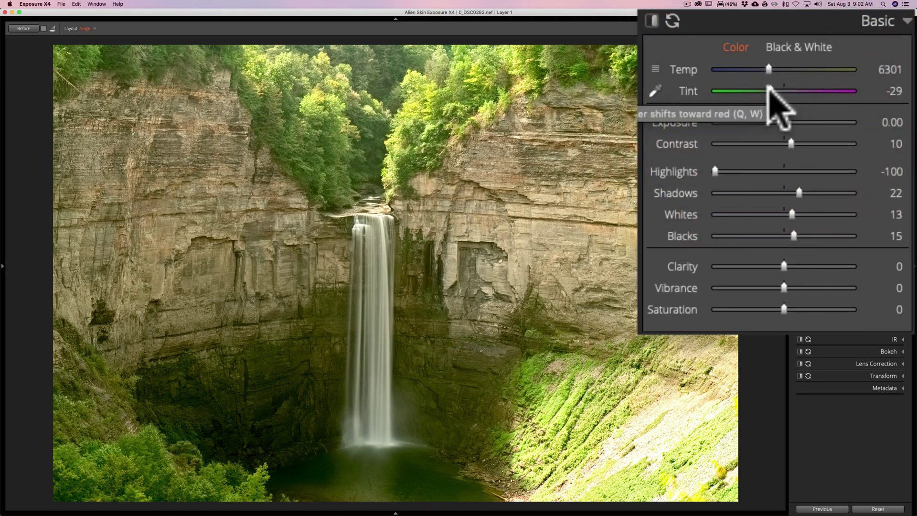
pyautogui.moveTo(769, 90); pyautogui.dragTo(773, 62)
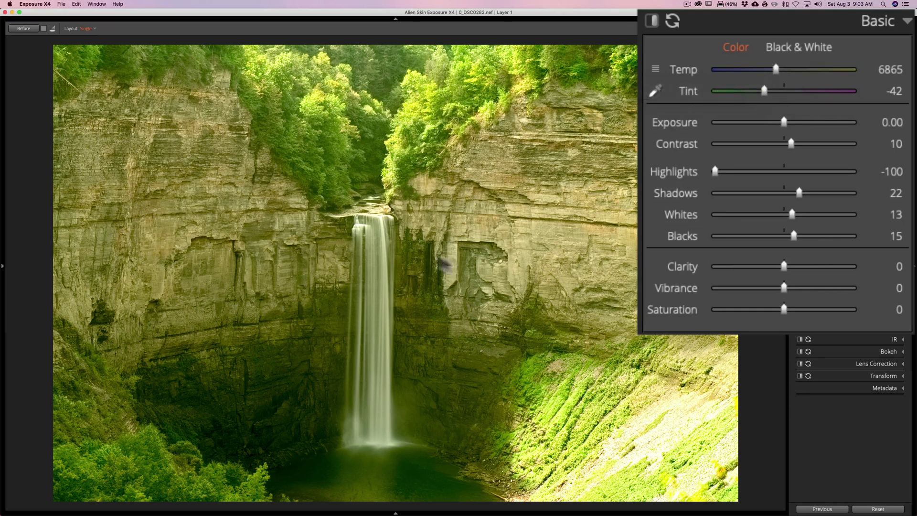
pyautogui.moveTo(773, 68); pyautogui.dragTo(762, 91)
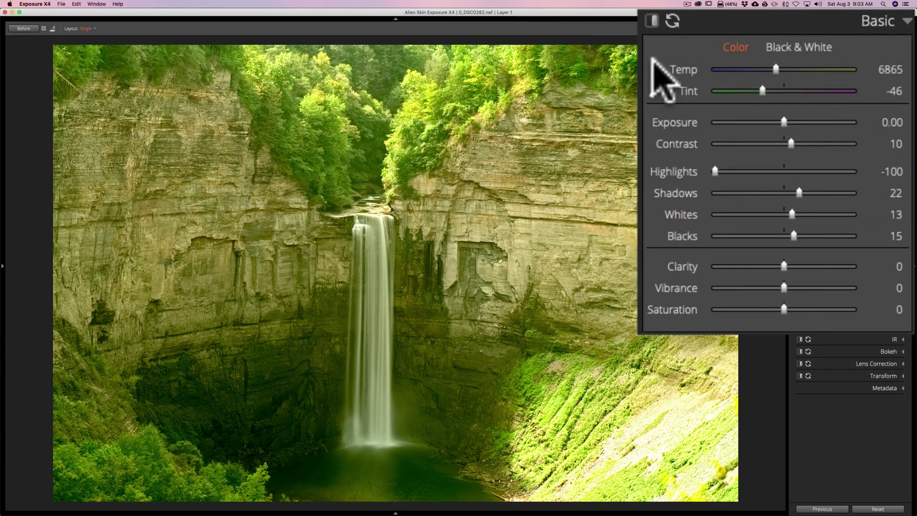
# - Skip the white balance presets and cool the Temp slider to 6301, Tint -31
pyautogui.click(656, 69)
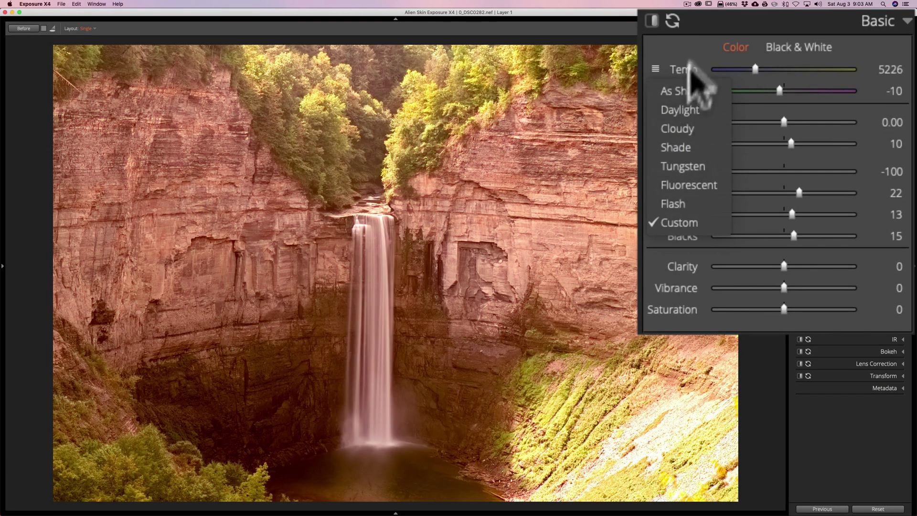
pyautogui.click(689, 39)
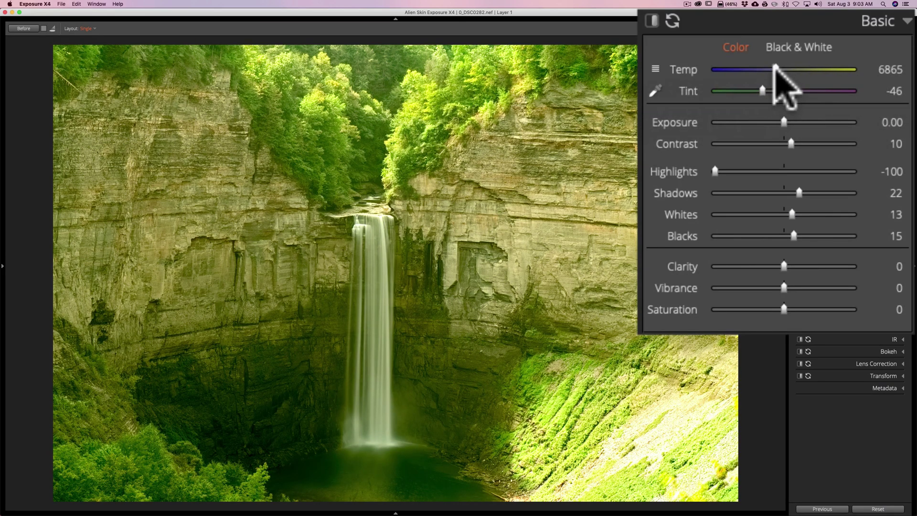
pyautogui.moveTo(779, 69); pyautogui.dragTo(768, 86)
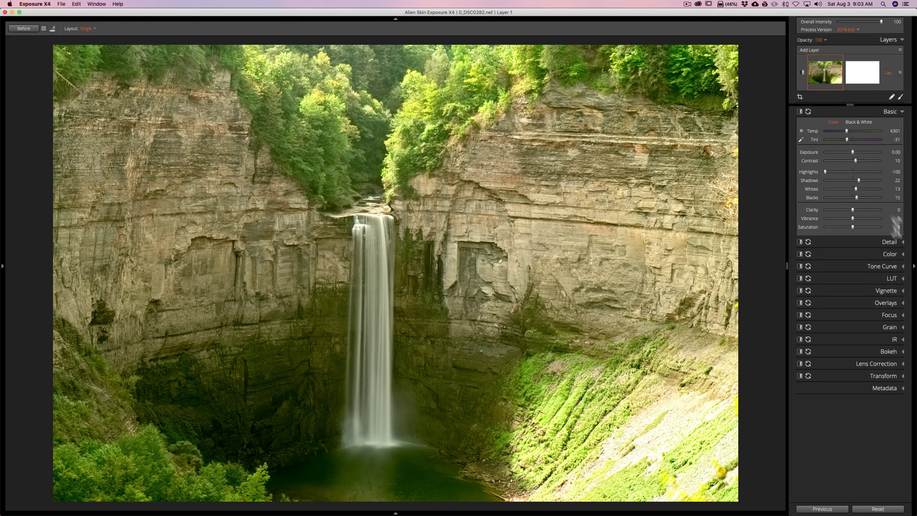
# - Move the red channel's curve endpoints inward (blacks 29.89, whites near 82), then return to RGB
pyautogui.click(895, 266)
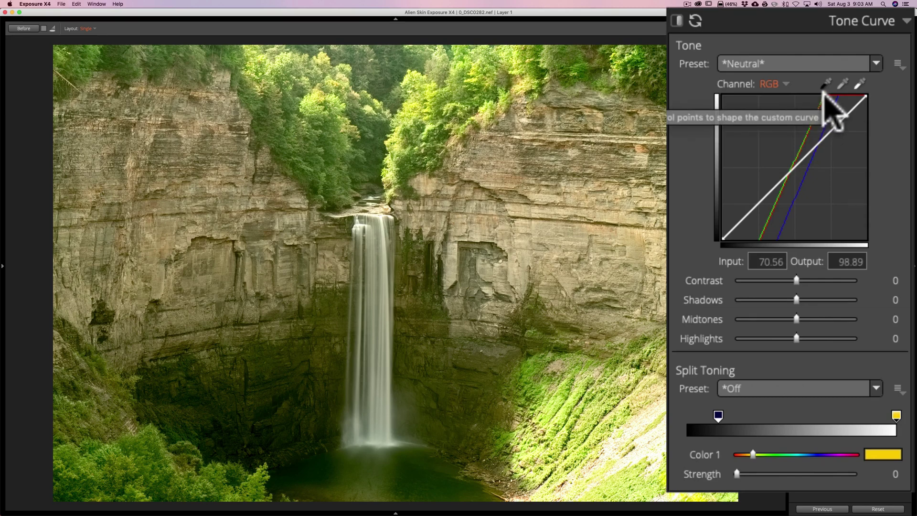
pyautogui.click(825, 95)
pyautogui.press('super+z')
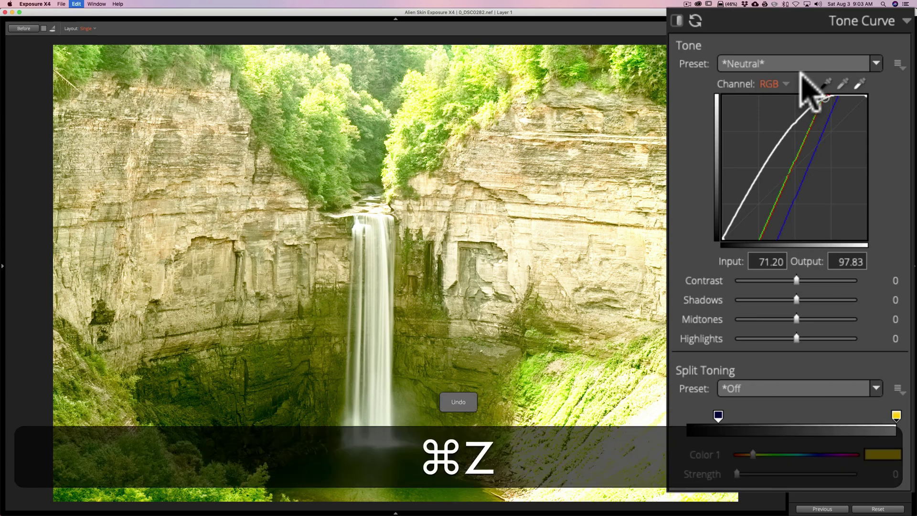
pyautogui.click(780, 85)
pyautogui.click(786, 121)
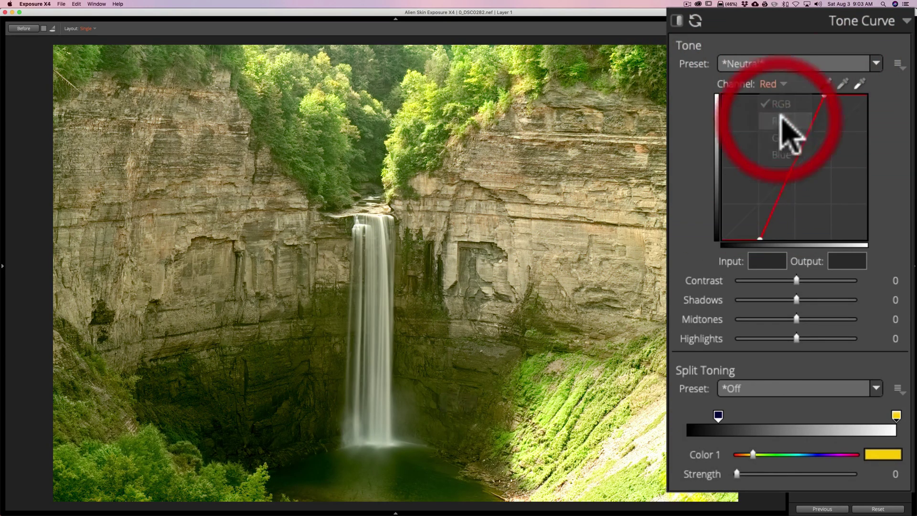
pyautogui.moveTo(826, 93); pyautogui.dragTo(840, 96)
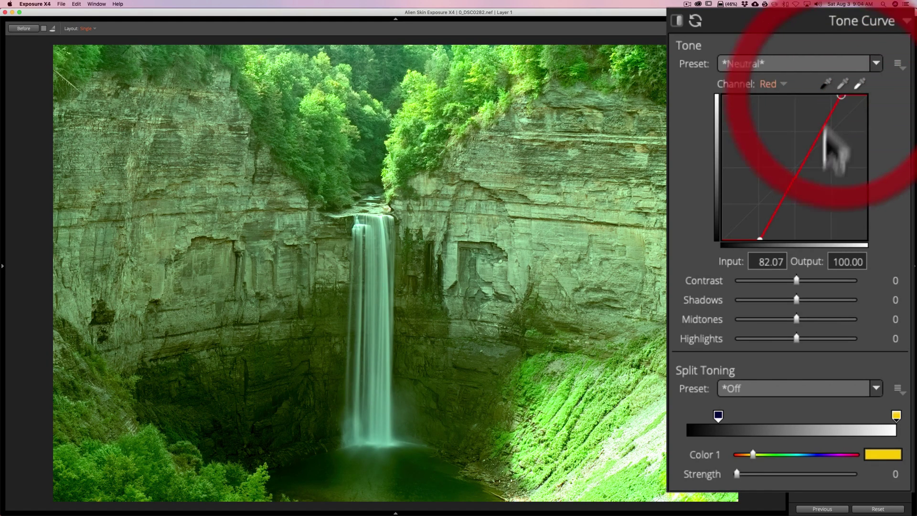
pyautogui.click(760, 238)
pyautogui.moveTo(761, 238); pyautogui.dragTo(766, 238)
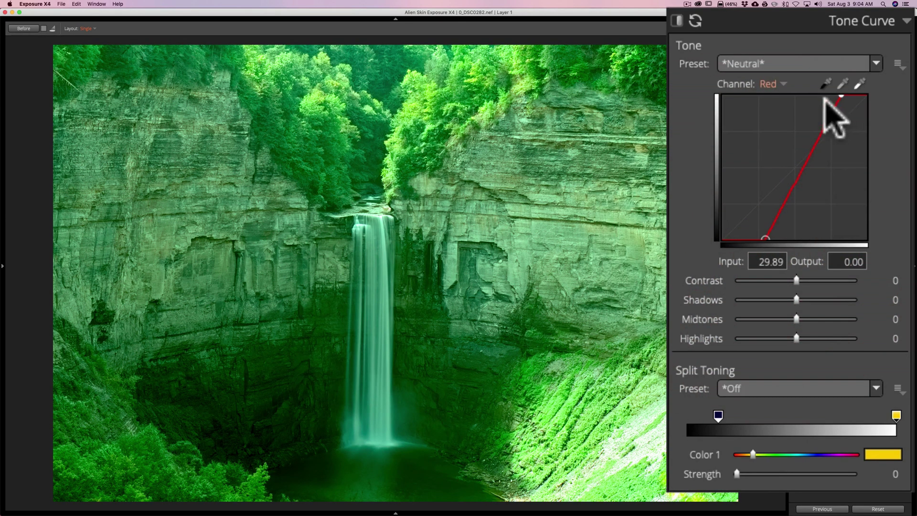
pyautogui.click(768, 85)
pyautogui.click(777, 104)
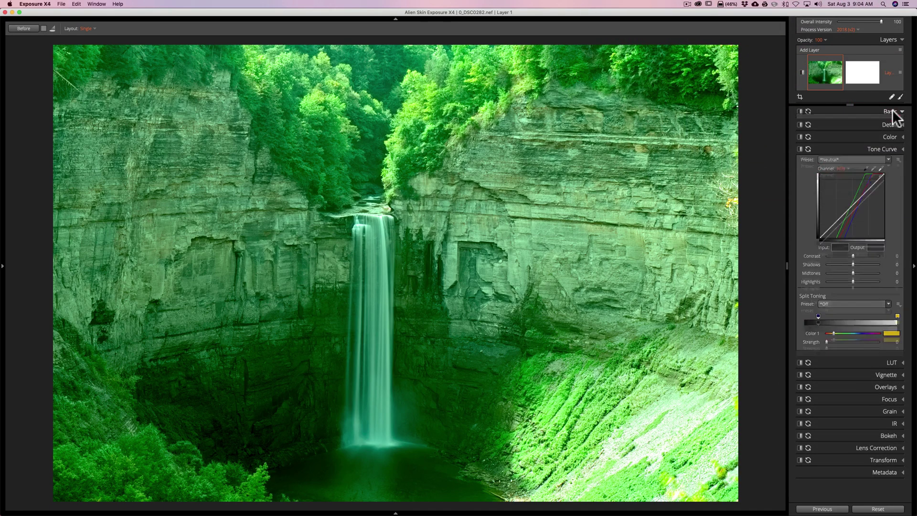
# - Apply the Shade white balance preset (Temp 7500, Tint 10)
pyautogui.click(892, 113)
pyautogui.click(801, 130)
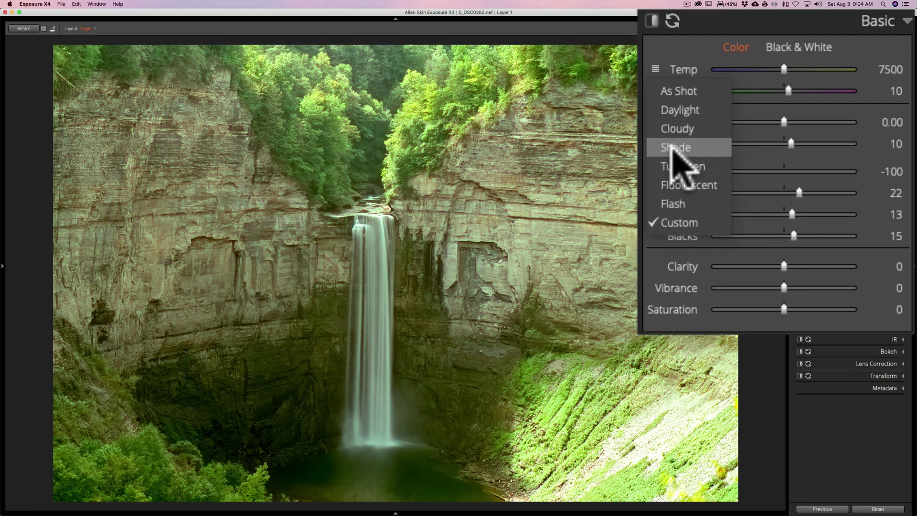
pyautogui.click(673, 147)
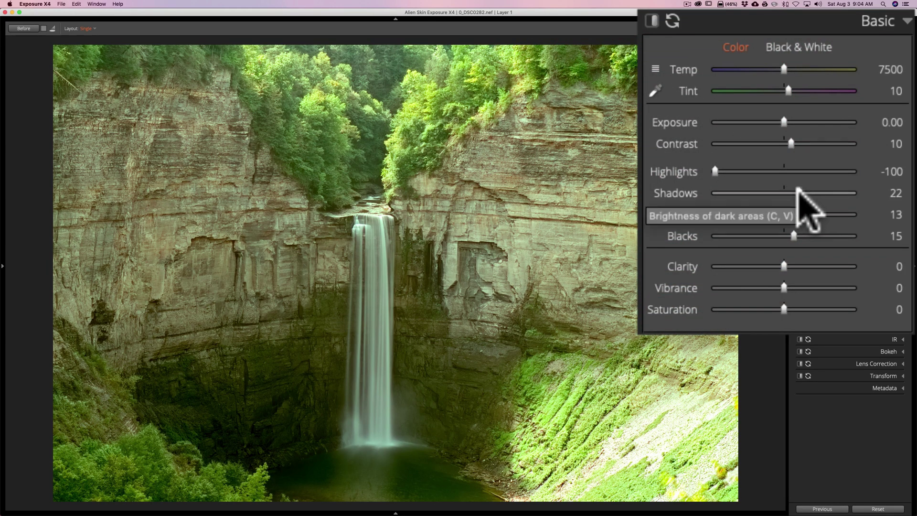
# - Set Whites to 29, Blacks to 3, Clarity to 32 and Saturation to 15
pyautogui.moveTo(789, 213); pyautogui.dragTo(786, 237)
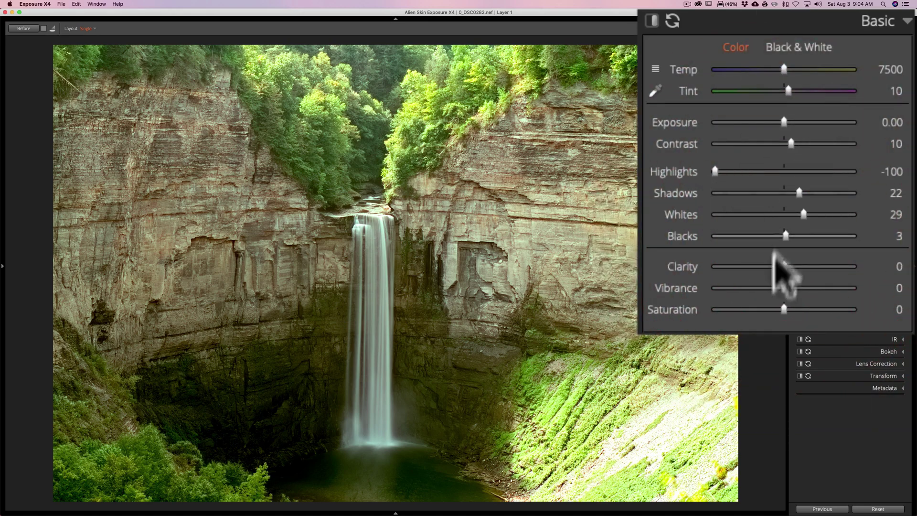
pyautogui.moveTo(784, 264); pyautogui.dragTo(808, 266)
pyautogui.click(802, 283)
pyautogui.moveTo(783, 308); pyautogui.dragTo(795, 323)
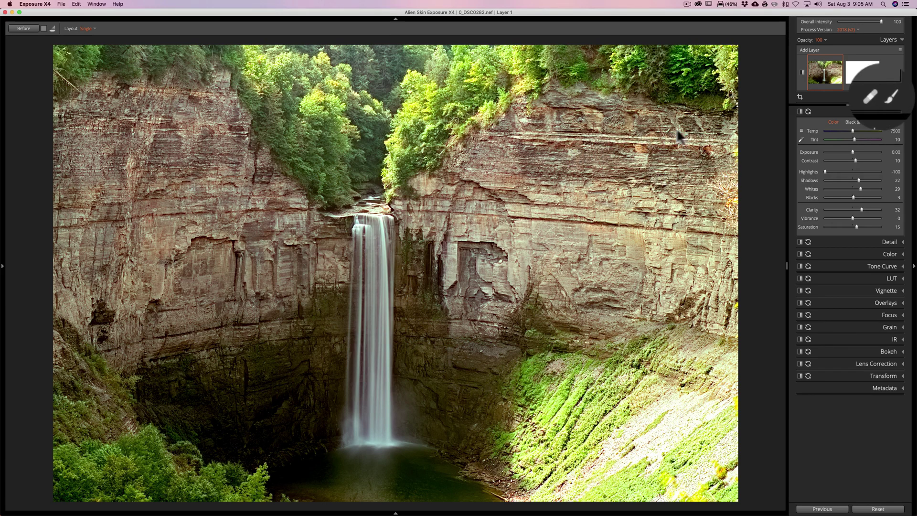
# - Add a steep diagonal linear gradient on a new layer, darkening it to exposure -0.38
pyautogui.click(900, 96)
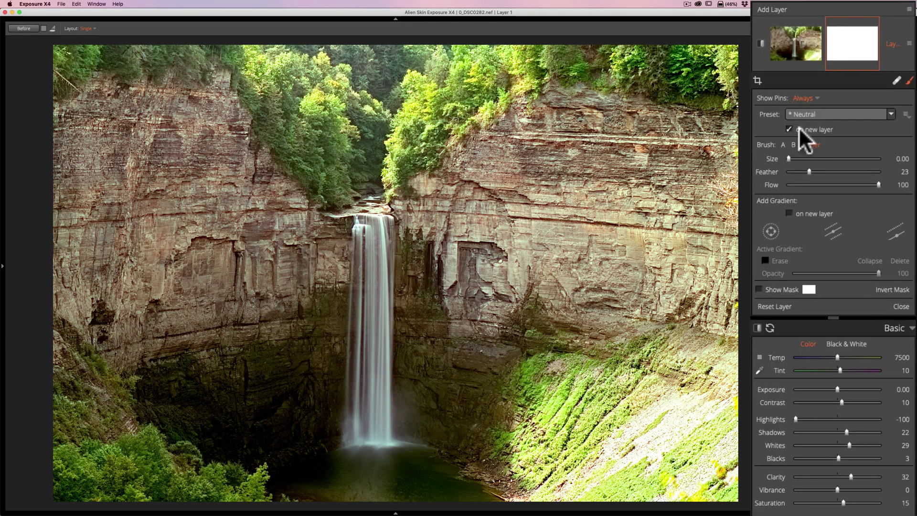
pyautogui.click(789, 214)
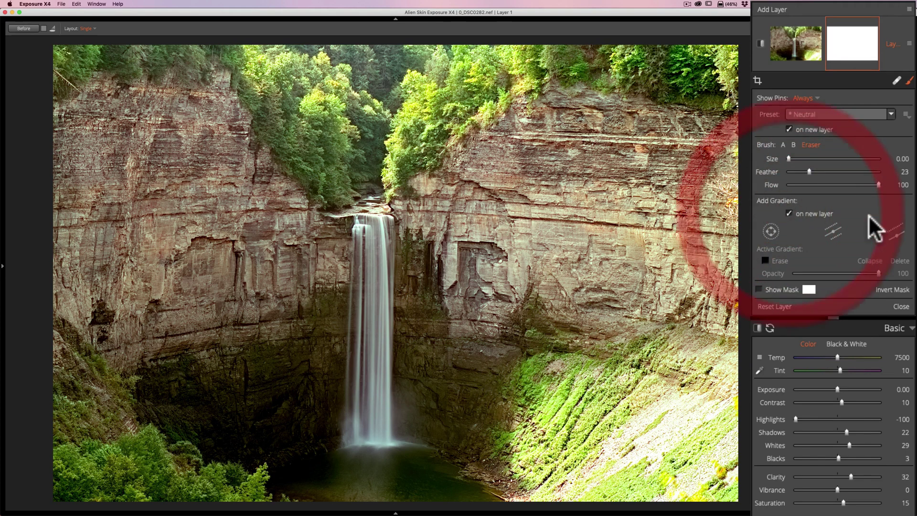
pyautogui.click(894, 230)
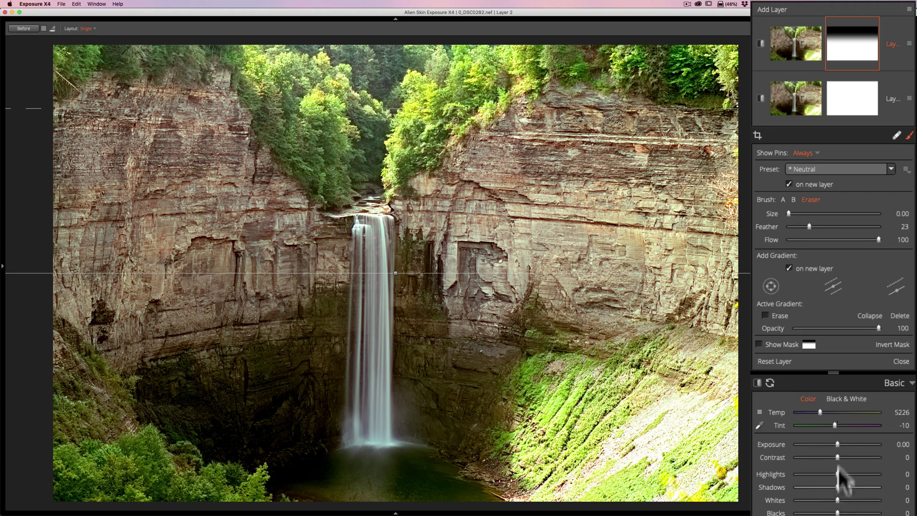
pyautogui.moveTo(837, 444); pyautogui.dragTo(828, 443)
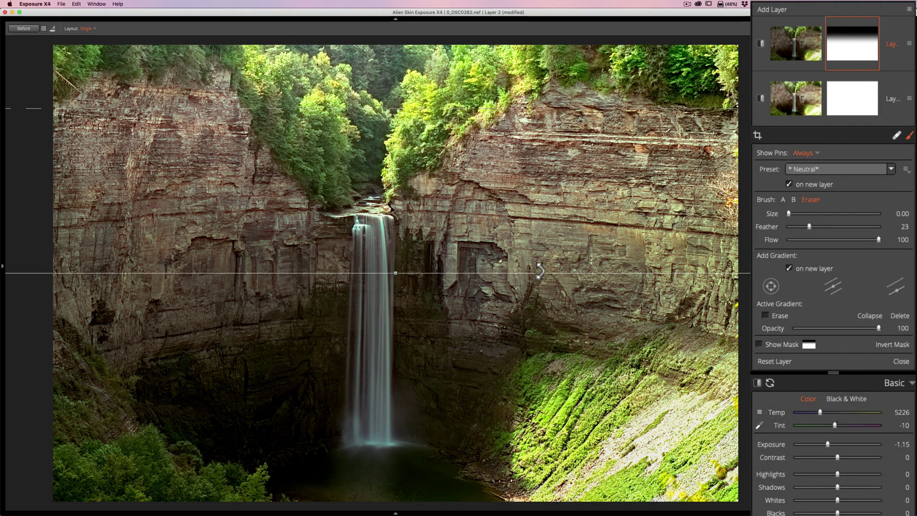
pyautogui.moveTo(546, 255); pyautogui.dragTo(323, 131)
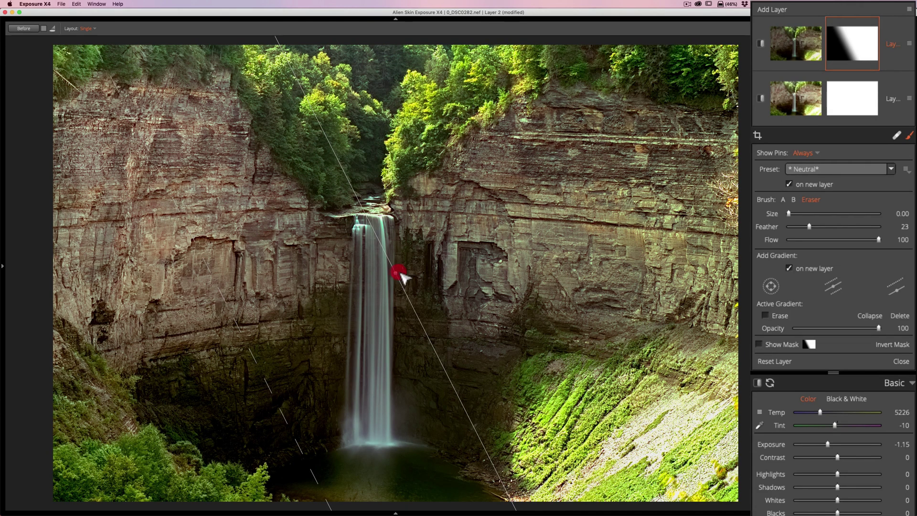
pyautogui.moveTo(401, 273); pyautogui.dragTo(403, 271)
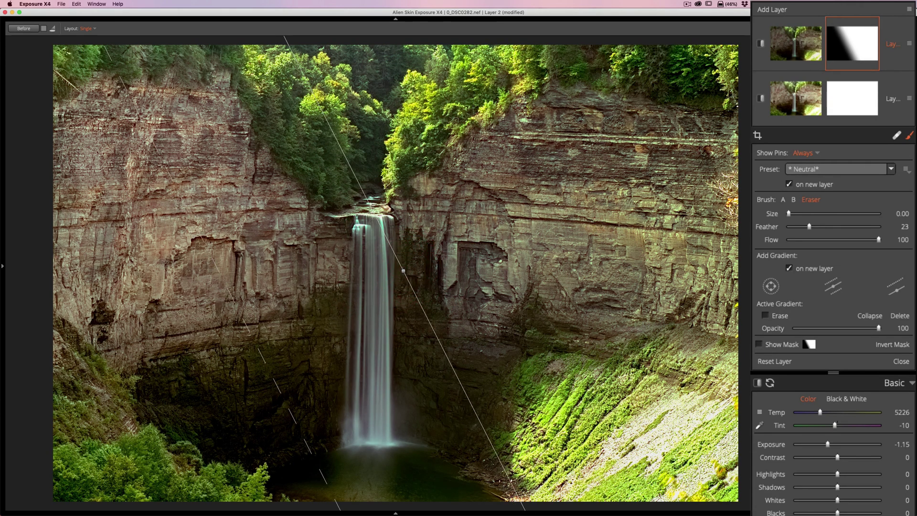
pyautogui.moveTo(827, 443); pyautogui.dragTo(832, 442)
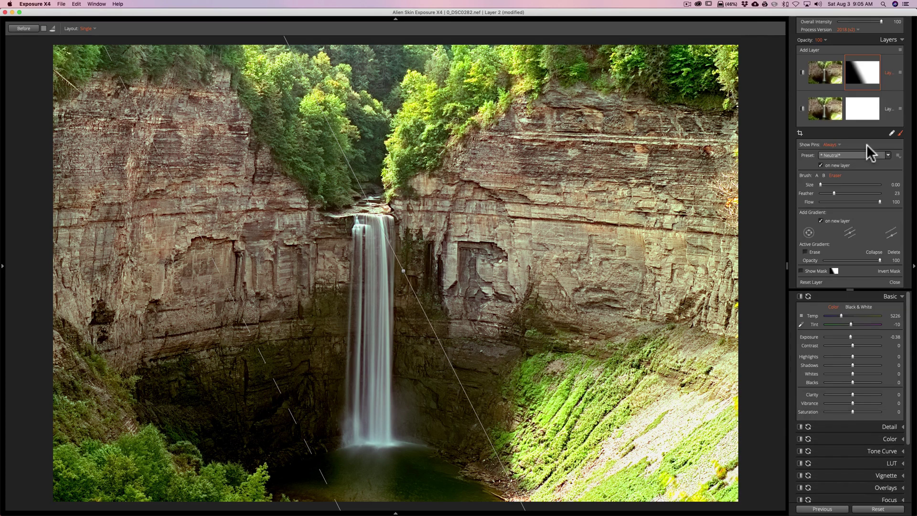
# - Select the base Layer 1, open the Detail settings and view the photo at 100%
pyautogui.click(901, 134)
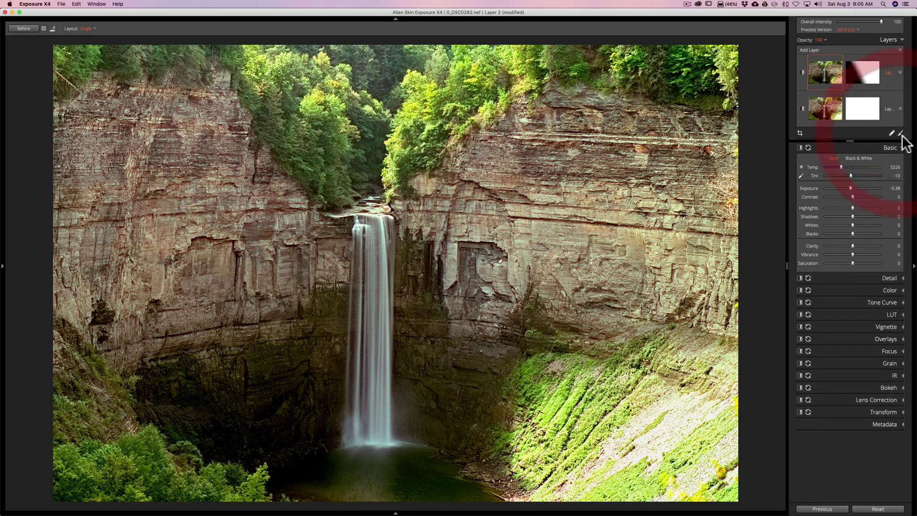
pyautogui.click(818, 104)
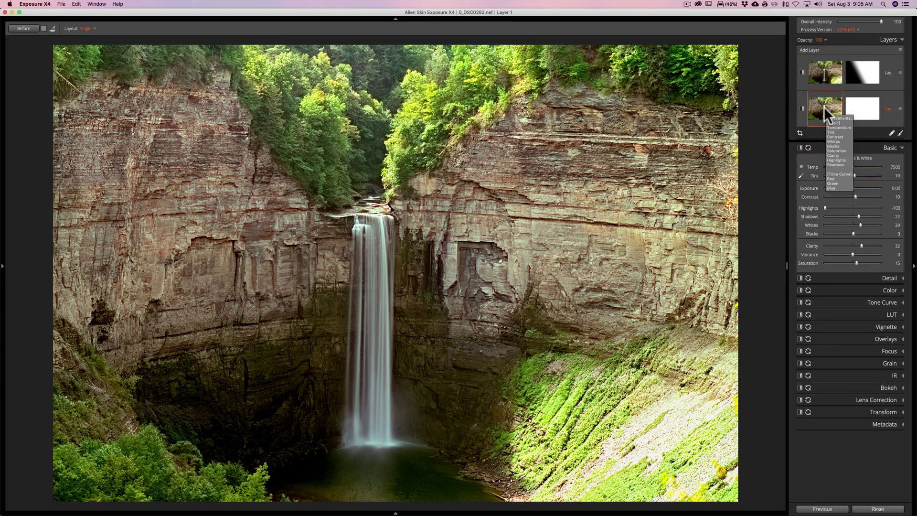
pyautogui.click(888, 278)
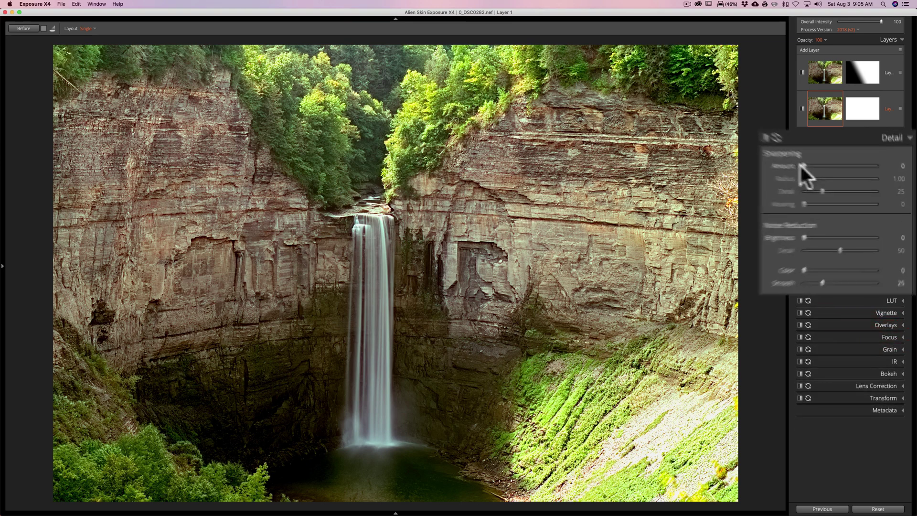
pyautogui.click(486, 223)
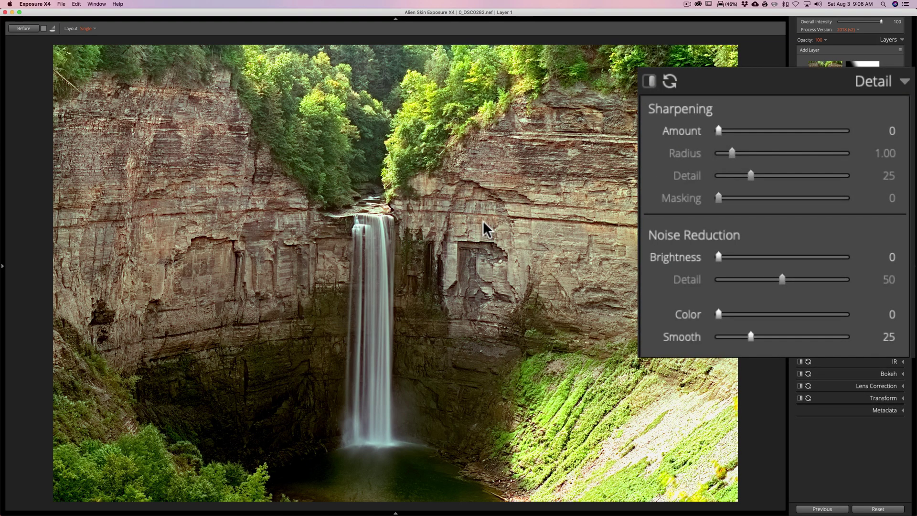
pyautogui.click(483, 222)
pyautogui.click(483, 223)
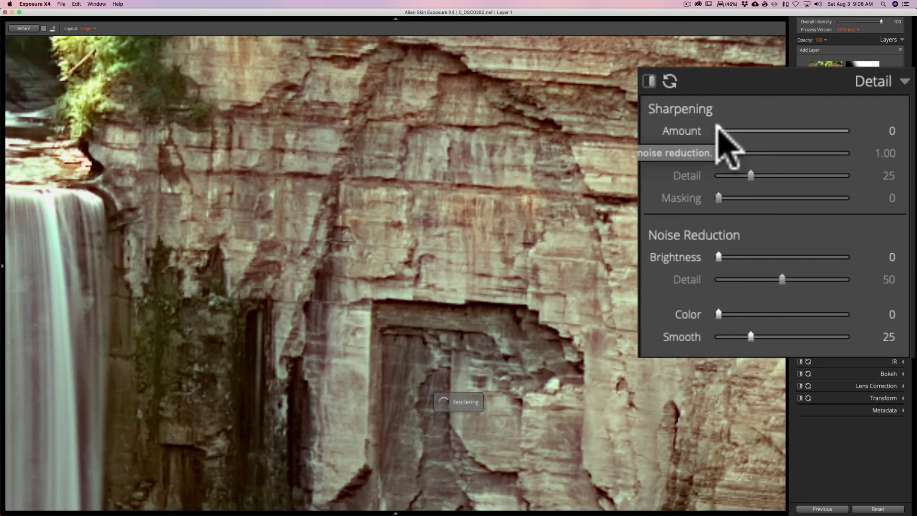
# - Raise sharpening Amount to 52, then toggle Detail adjustments off and on to compare
pyautogui.moveTo(718, 128); pyautogui.dragTo(752, 127)
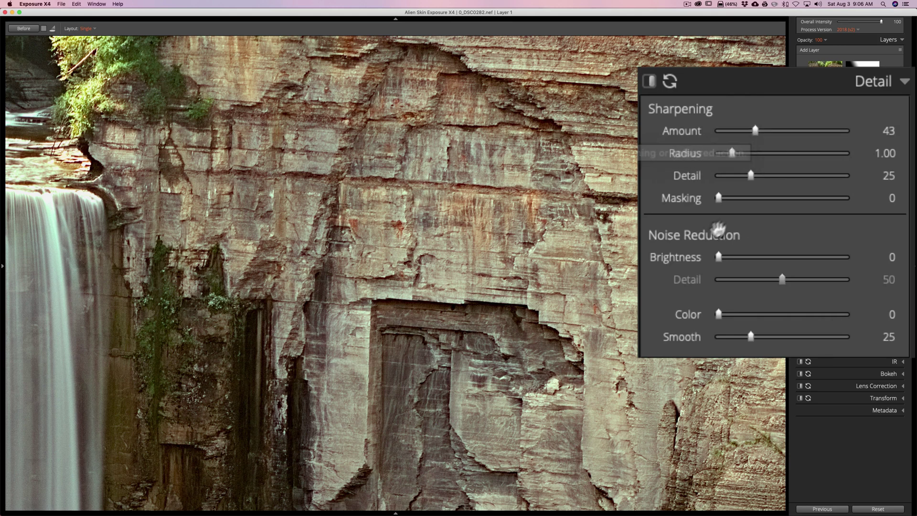
pyautogui.click(755, 128)
pyautogui.moveTo(755, 128); pyautogui.dragTo(761, 128)
pyautogui.click(649, 81)
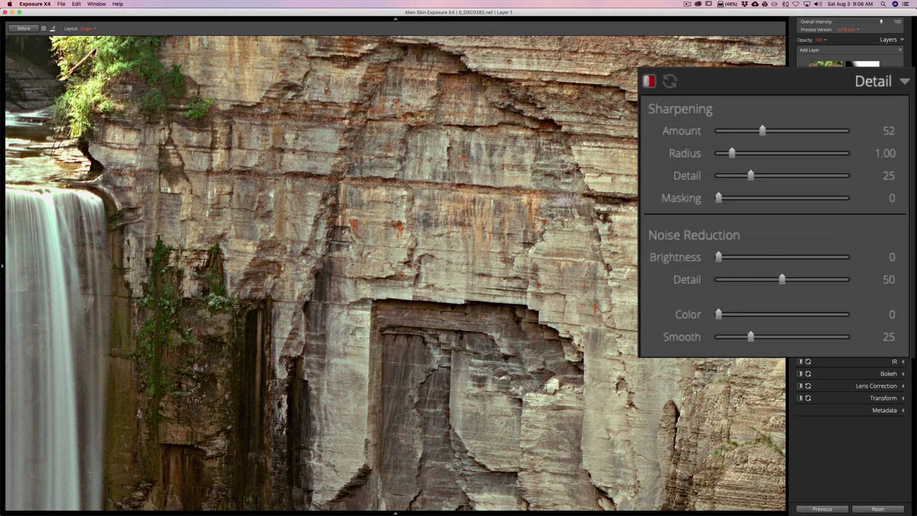
pyautogui.click(650, 81)
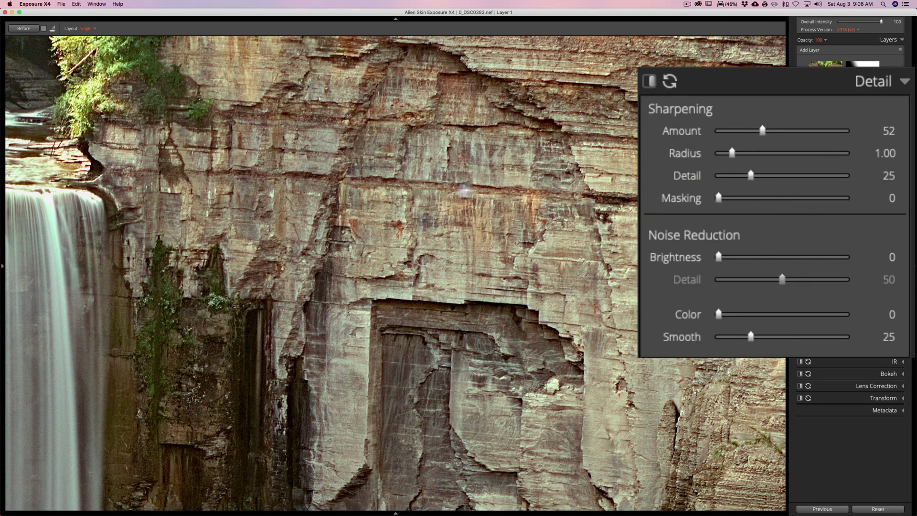
# - Return to the fitted whole-photo view and collapse the Detail and Color panels
pyautogui.click(457, 190)
pyautogui.click(468, 187)
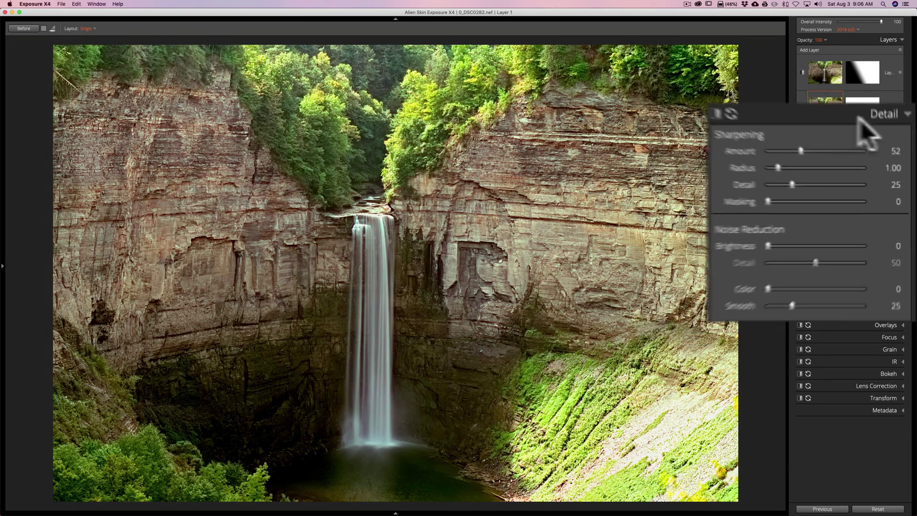
pyautogui.click(888, 162)
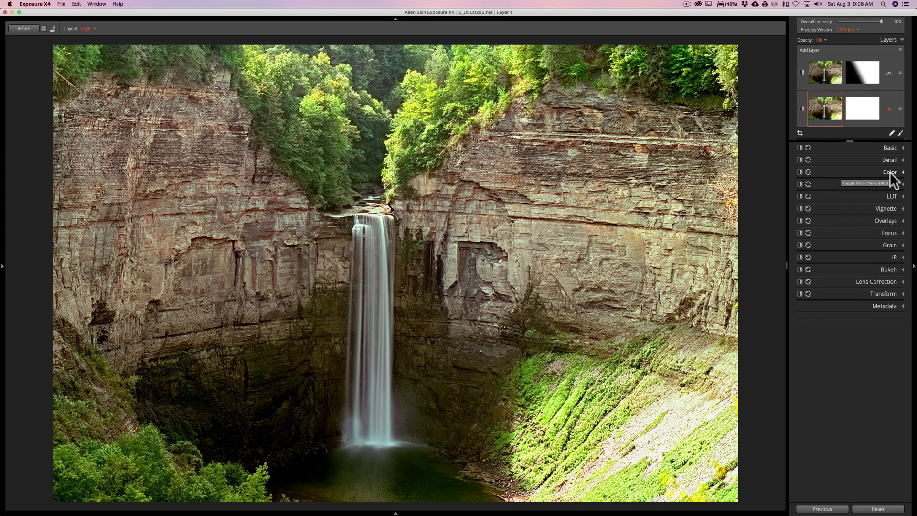
pyautogui.click(891, 172)
pyautogui.click(890, 172)
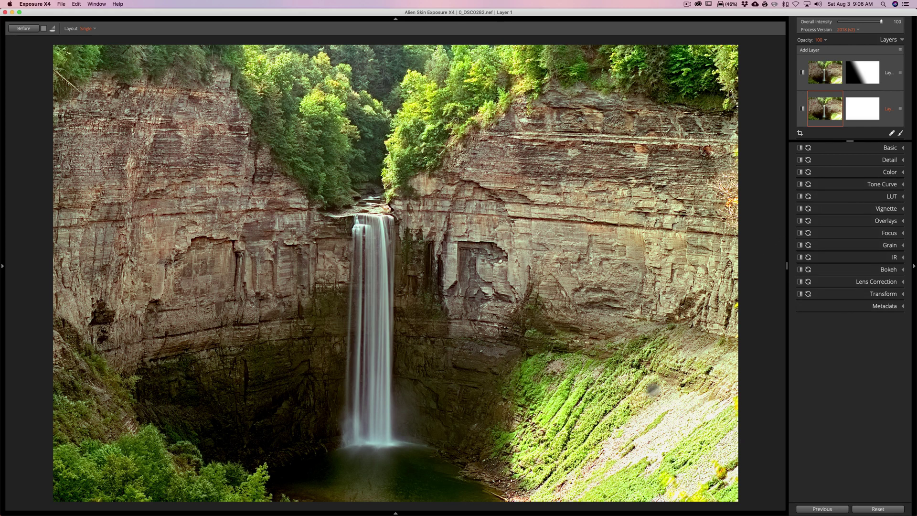
# - Create a Burn (Darken) brush layer at Size 40.67, Feather 100, and paint the lower-right slope
pyautogui.click(901, 133)
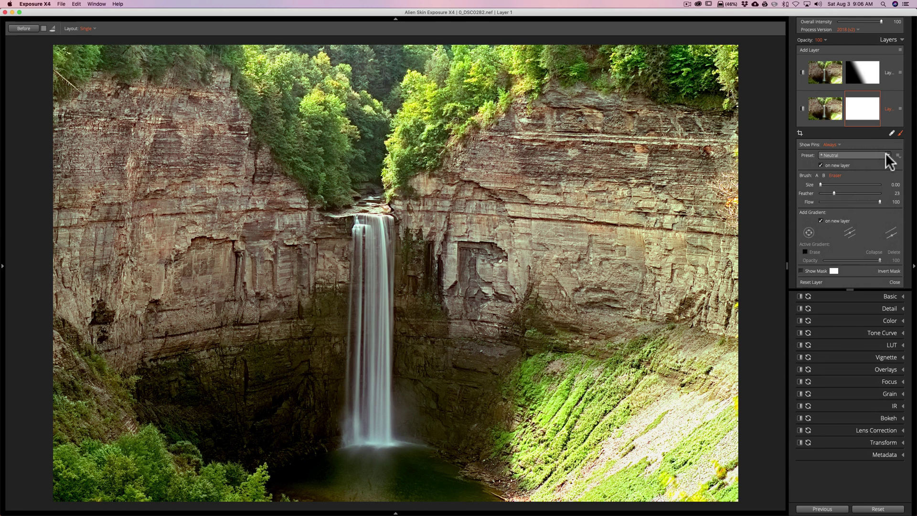
pyautogui.click(887, 155)
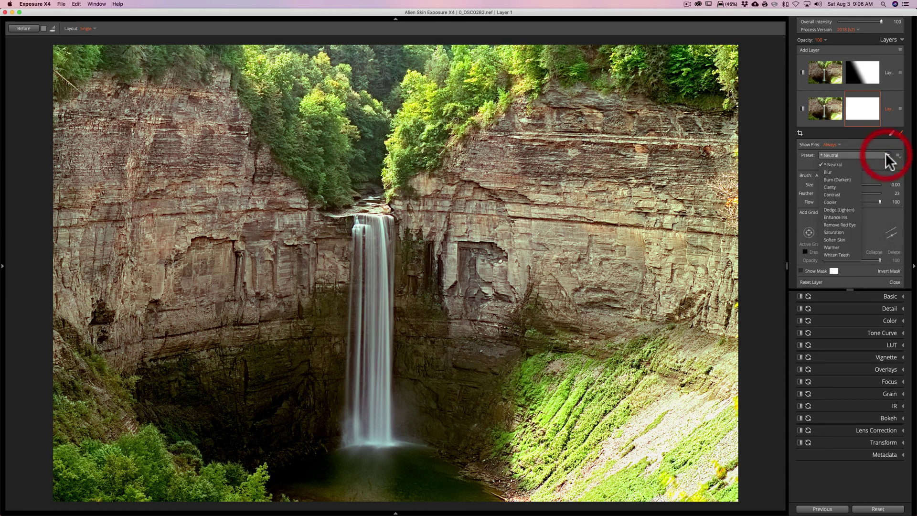
pyautogui.click(841, 180)
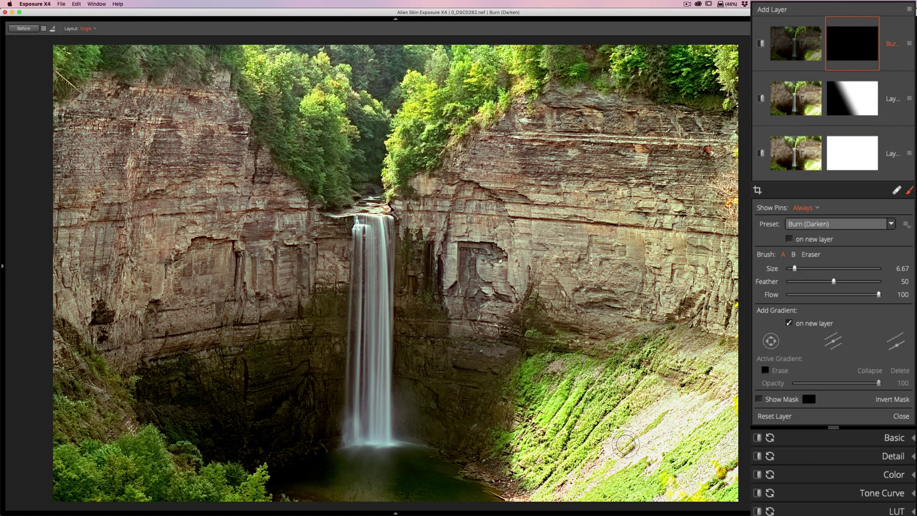
pyautogui.scroll(5, 621, 456)
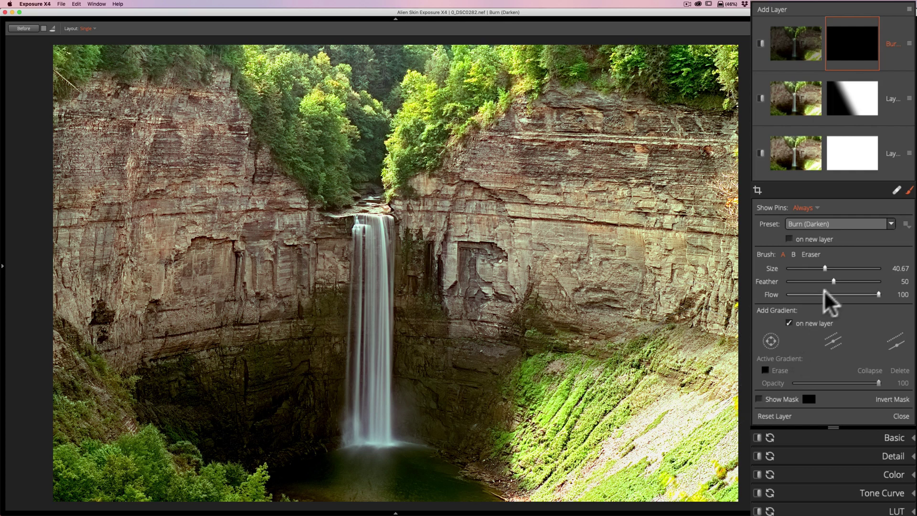
pyautogui.doubleClick(834, 283)
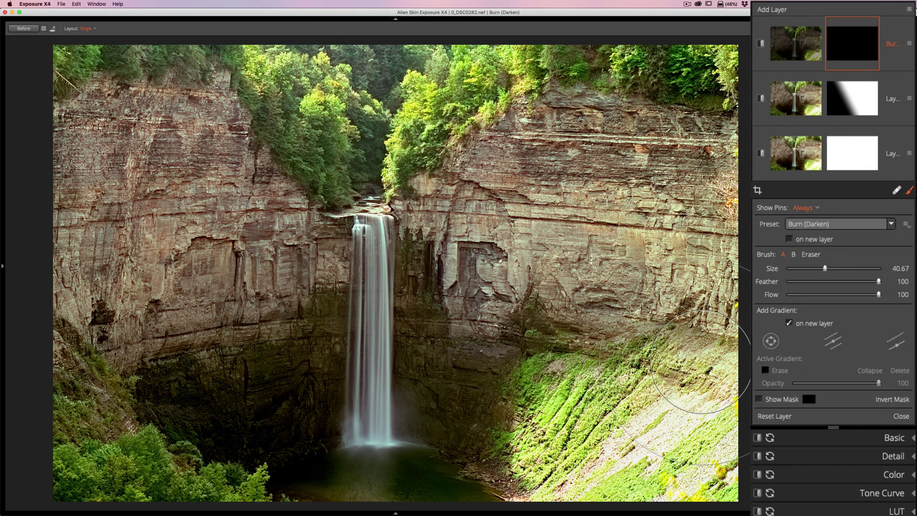
pyautogui.moveTo(684, 376)
pyautogui.mouseDown()
pyautogui.moveTo(559, 432)
pyautogui.moveTo(568, 458)
pyautogui.moveTo(623, 475)
pyautogui.moveTo(670, 463)
pyautogui.mouseUp()
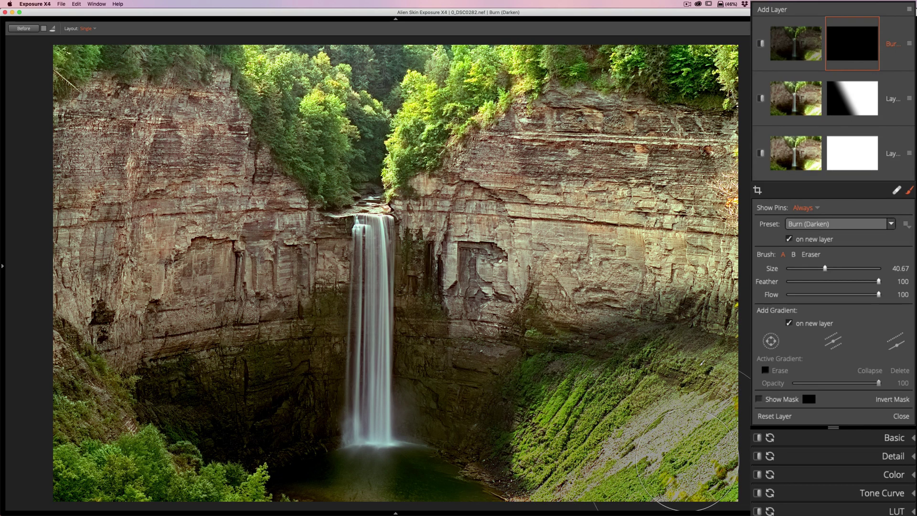
# - Ease the Burn layer's Exposure from -2.00 up to -1.03
pyautogui.click(887, 436)
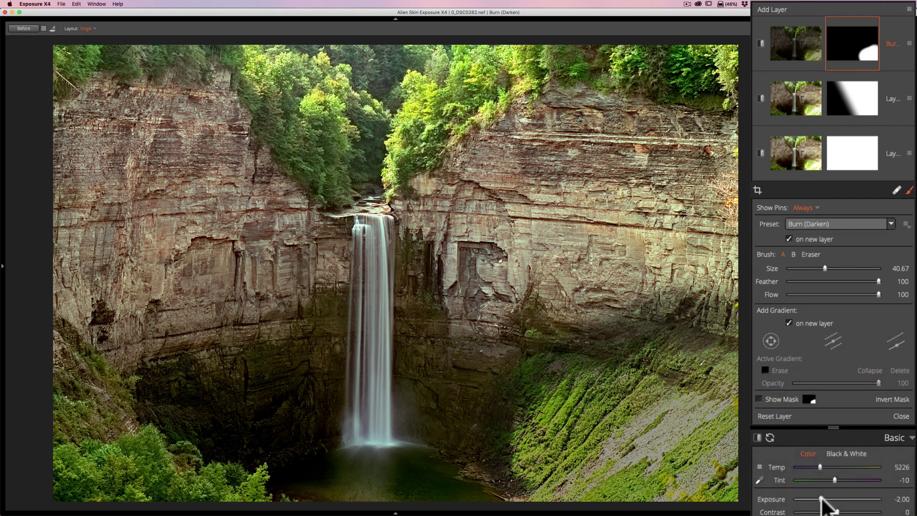
pyautogui.moveTo(821, 499); pyautogui.dragTo(828, 499)
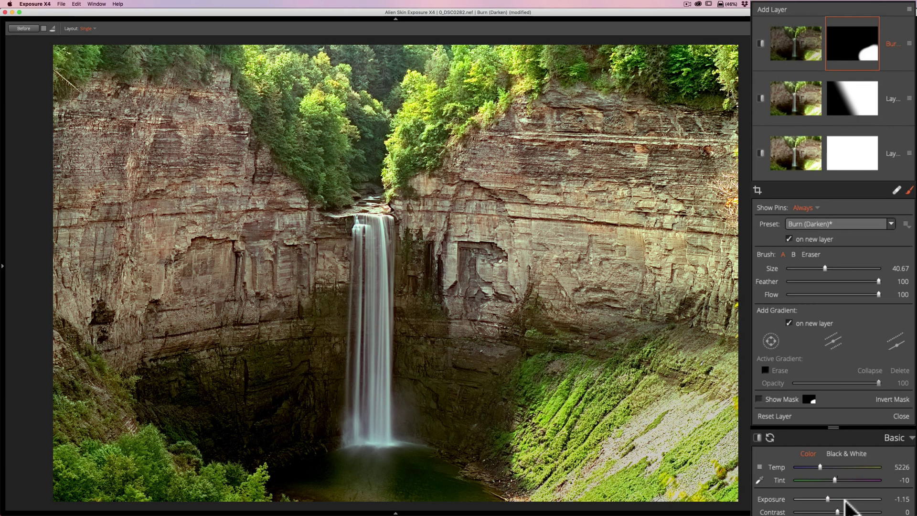
pyautogui.moveTo(828, 498); pyautogui.dragTo(829, 499)
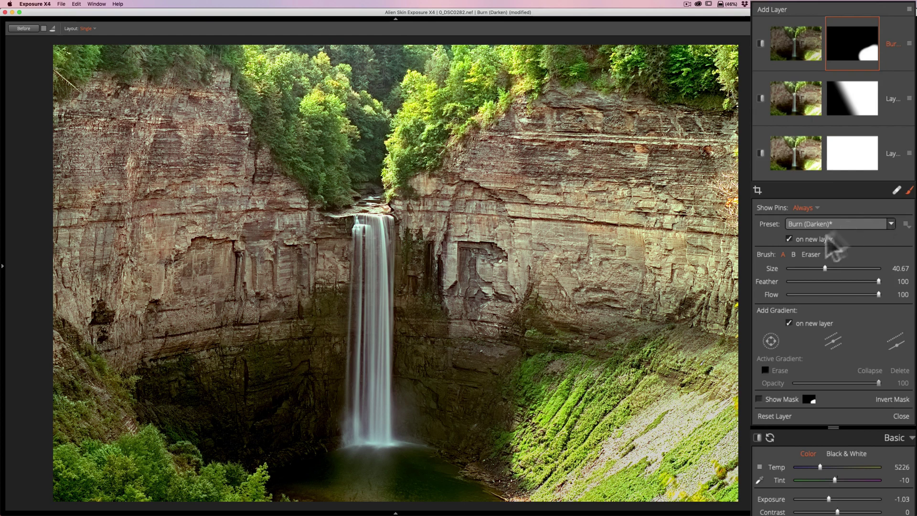
# - Erase the burn mask near the cliff base with a size-30 eraser
pyautogui.click(811, 255)
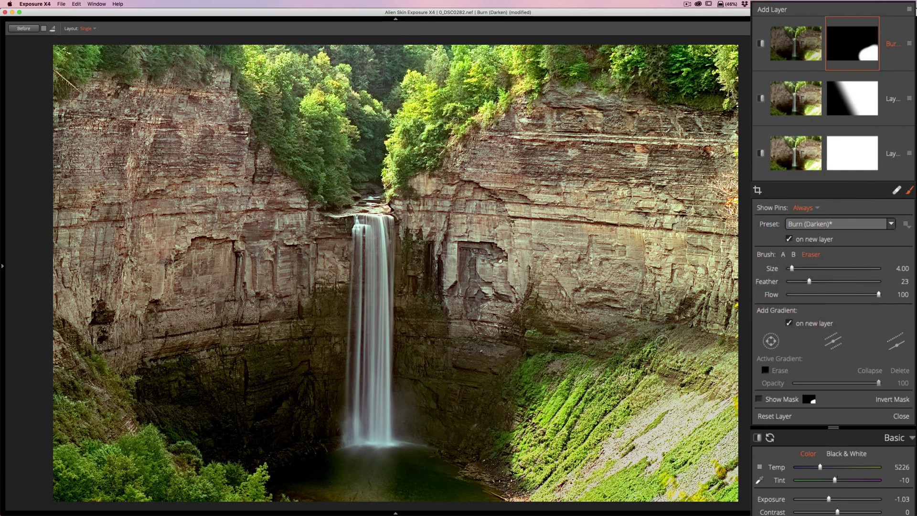
pyautogui.scroll(10, 670, 338)
pyautogui.scroll(-4, 670, 337)
pyautogui.scroll(-7, 664, 339)
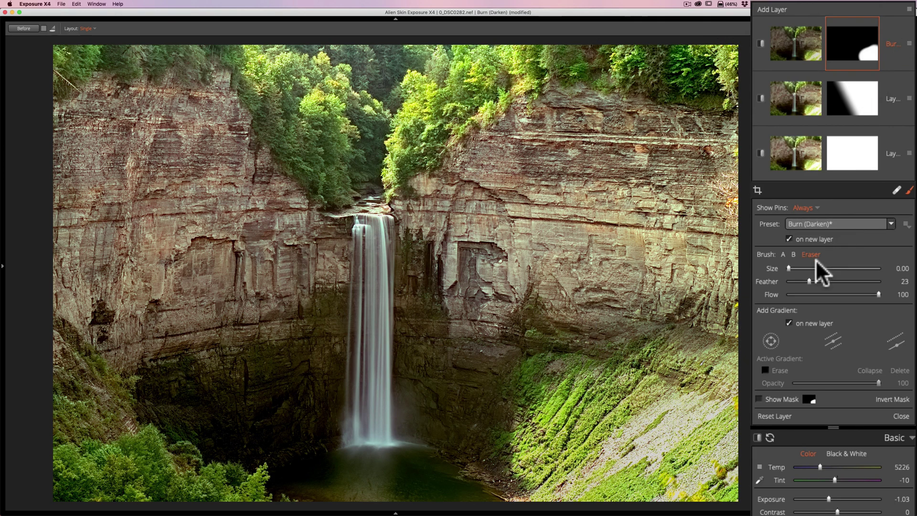
pyautogui.click(815, 269)
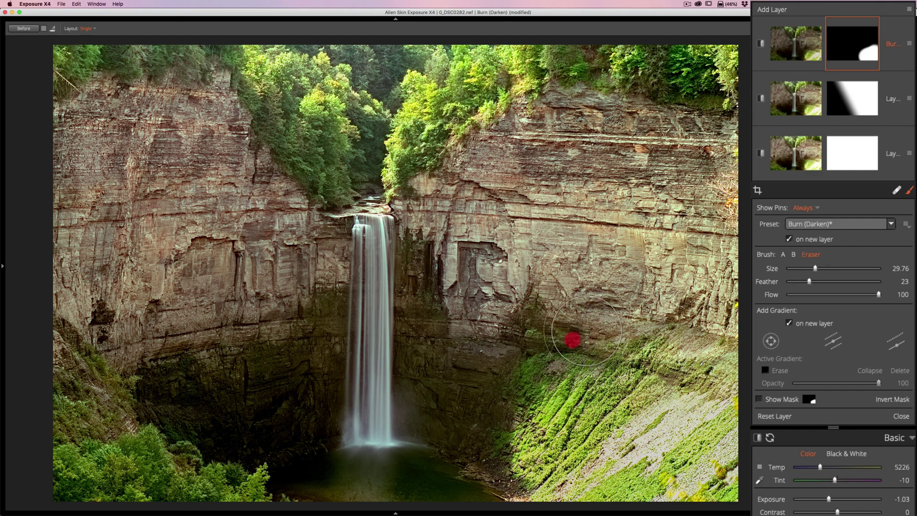
pyautogui.moveTo(571, 340)
pyautogui.mouseDown()
pyautogui.moveTo(502, 400)
pyautogui.moveTo(522, 391)
pyautogui.moveTo(521, 402)
pyautogui.mouseUp()
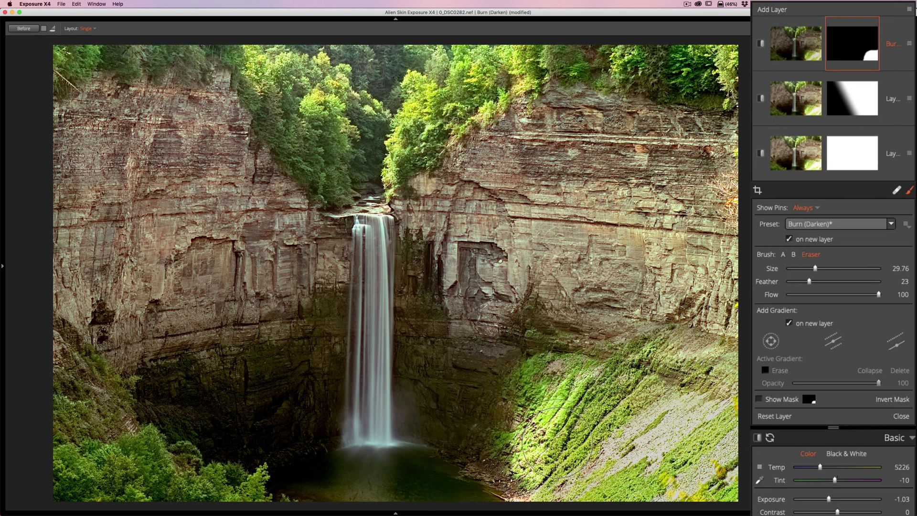
# - Extend the burn down the mossy lower-right slope with a size-15.67 brush
pyautogui.click(783, 254)
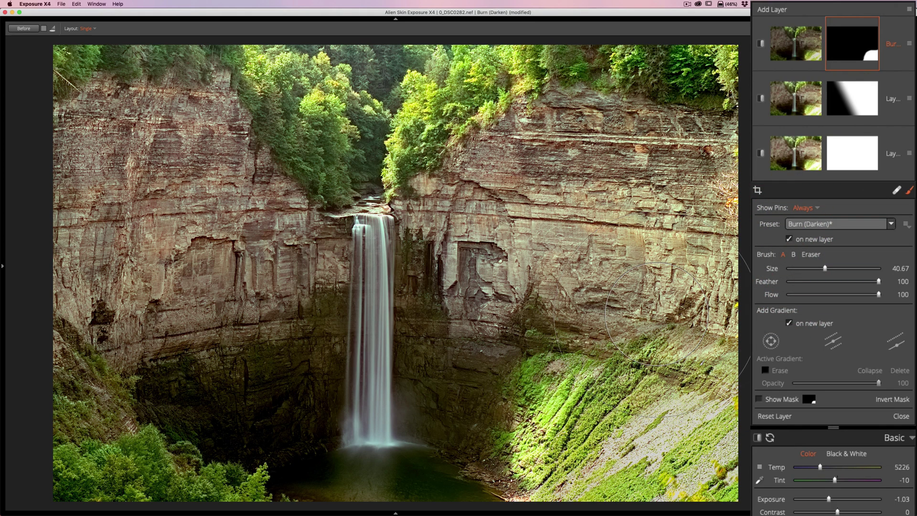
pyautogui.press('[')
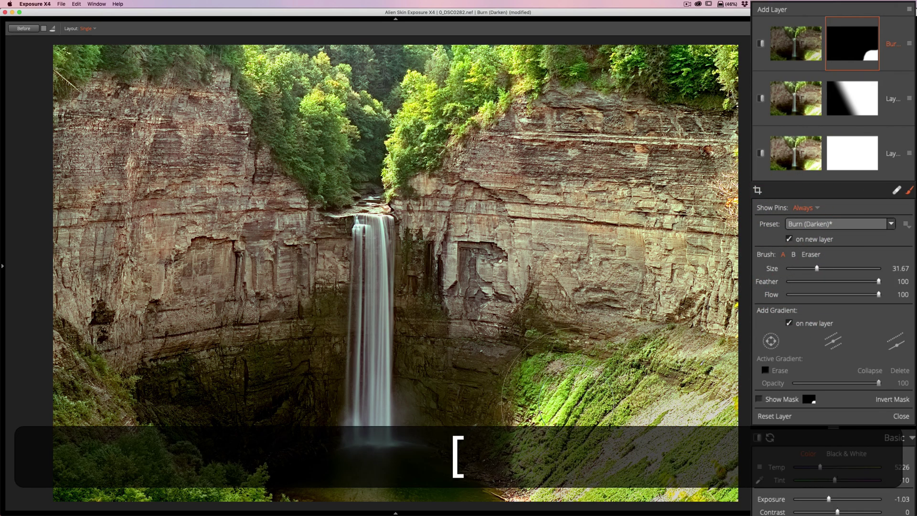
pyautogui.press('[')
pyautogui.press('[')
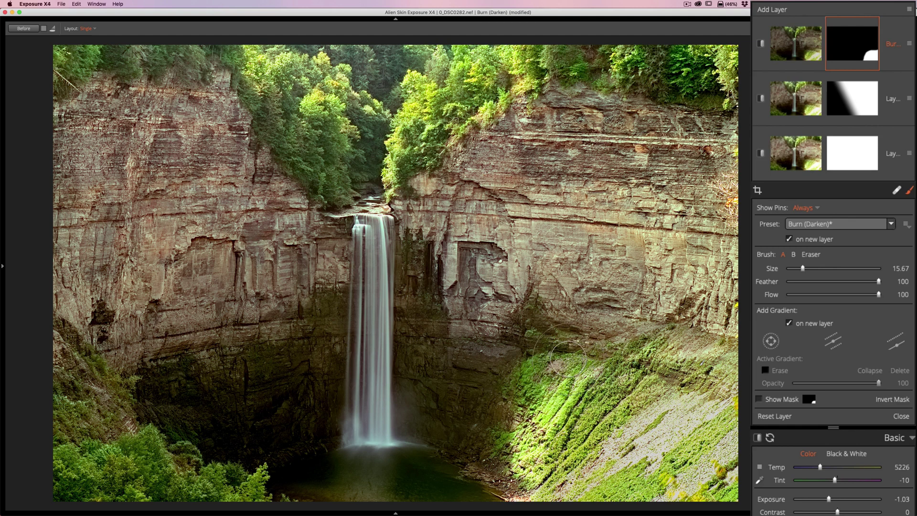
pyautogui.moveTo(558, 372)
pyautogui.mouseDown()
pyautogui.moveTo(532, 461)
pyautogui.moveTo(545, 411)
pyautogui.mouseUp()
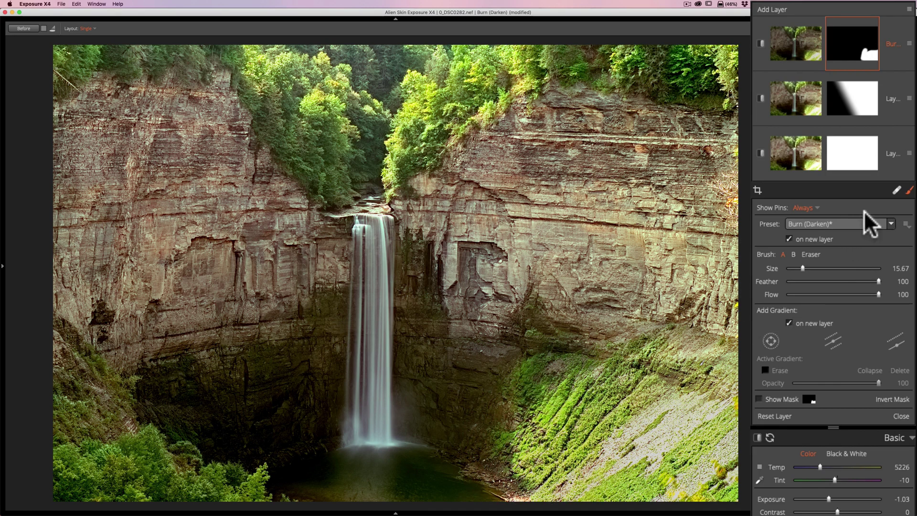
pyautogui.click(911, 191)
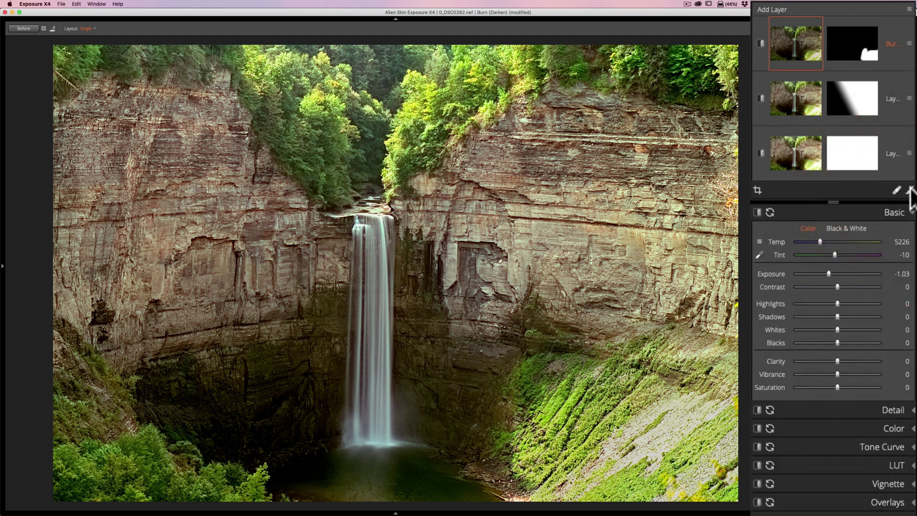
# - Select the base photo layer and collapse the Basic adjustments
pyautogui.click(855, 152)
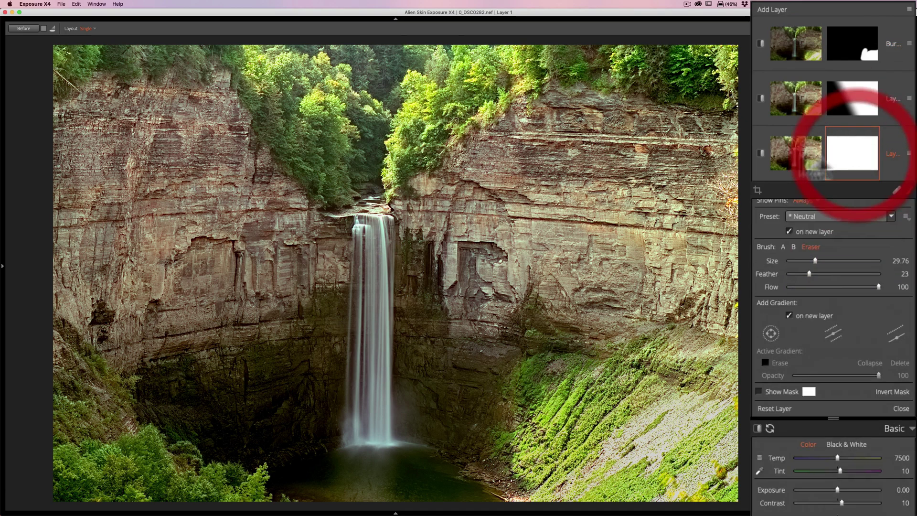
pyautogui.click(796, 153)
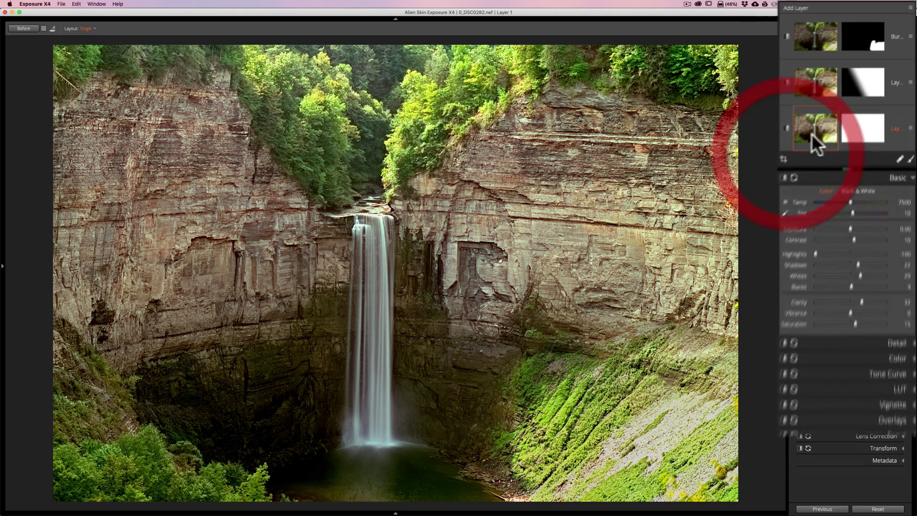
pyautogui.click(896, 183)
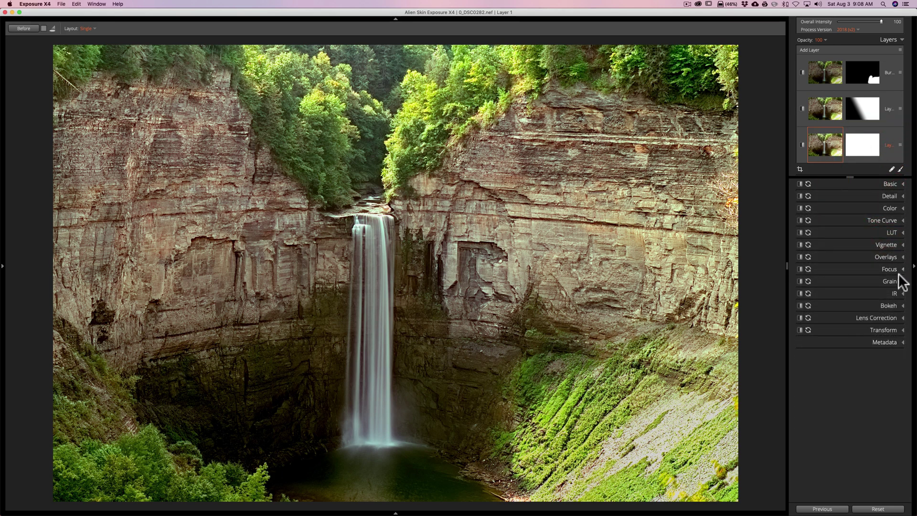
# - Set lens correction maker to Nikon with model left at None, then collapse Lens Correction
pyautogui.click(891, 318)
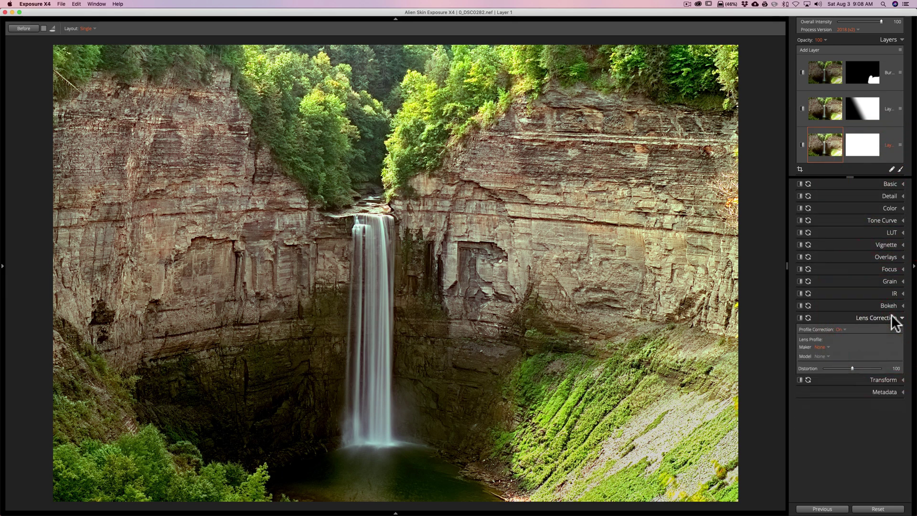
pyautogui.click(822, 347)
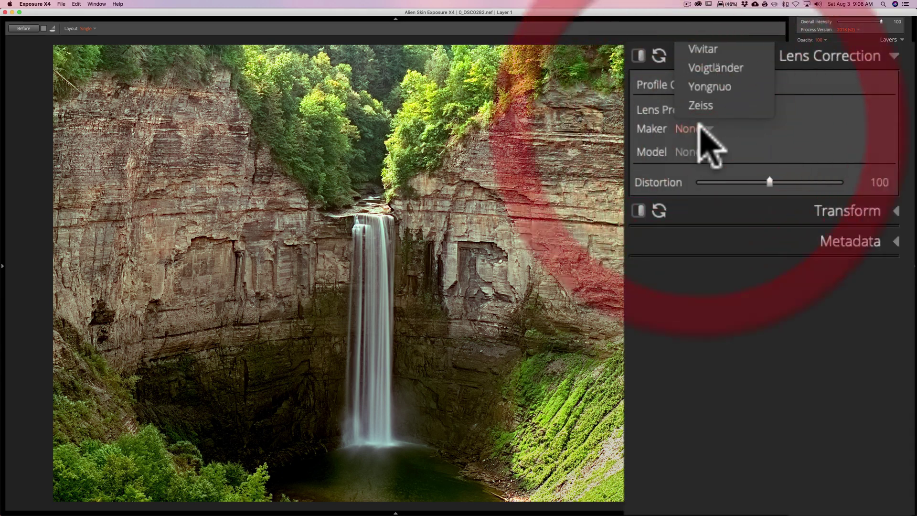
pyautogui.click(715, 73)
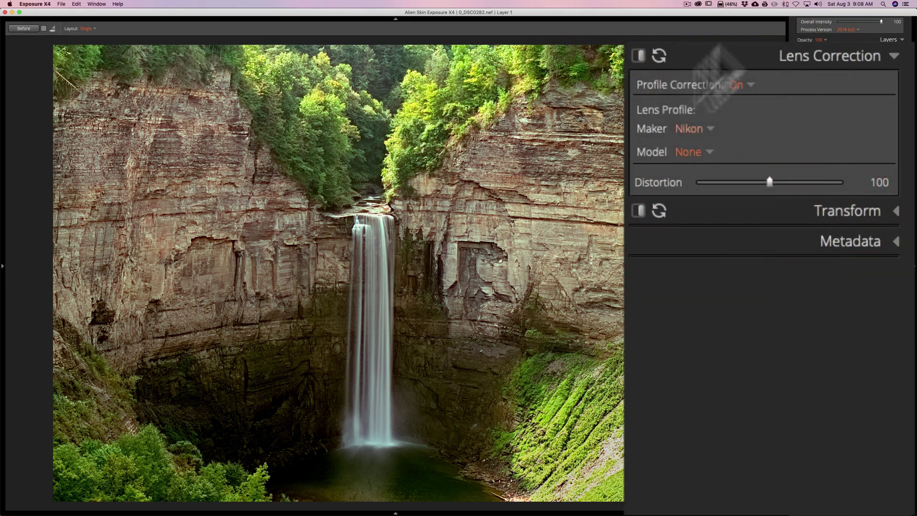
pyautogui.click(688, 152)
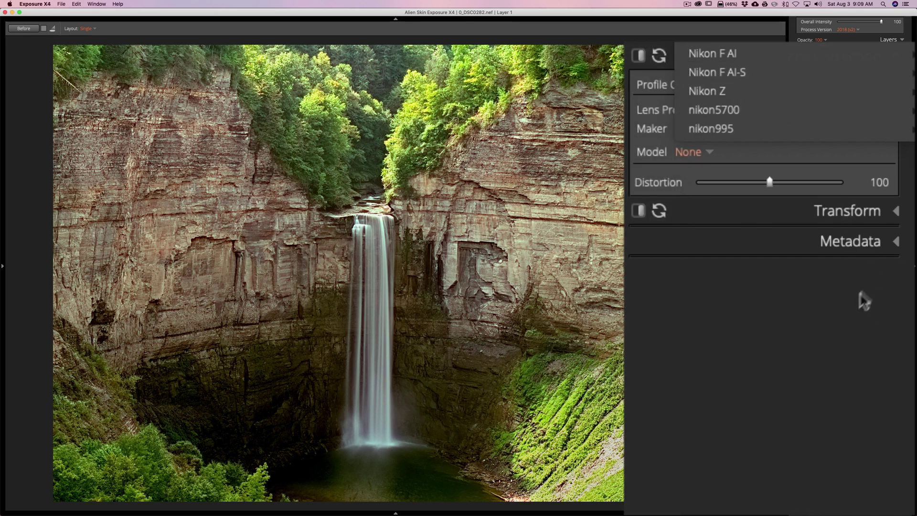
pyautogui.click(698, 168)
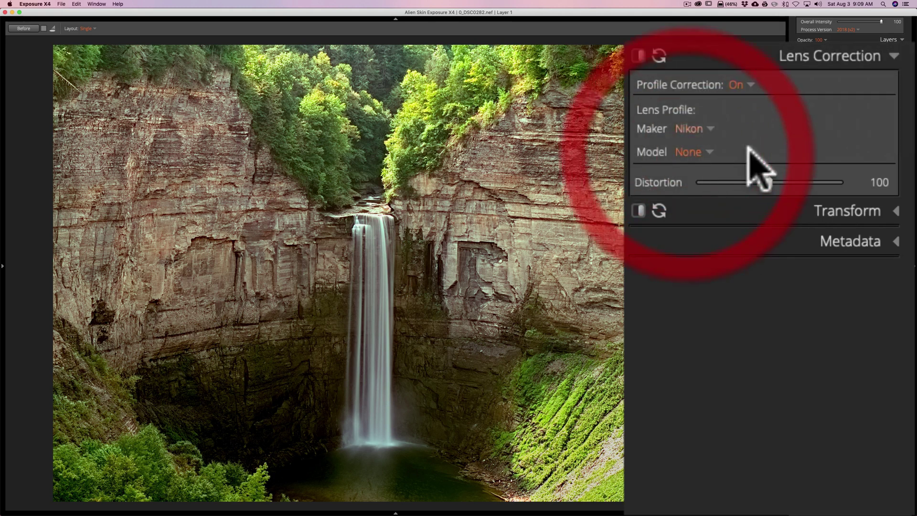
pyautogui.click(823, 58)
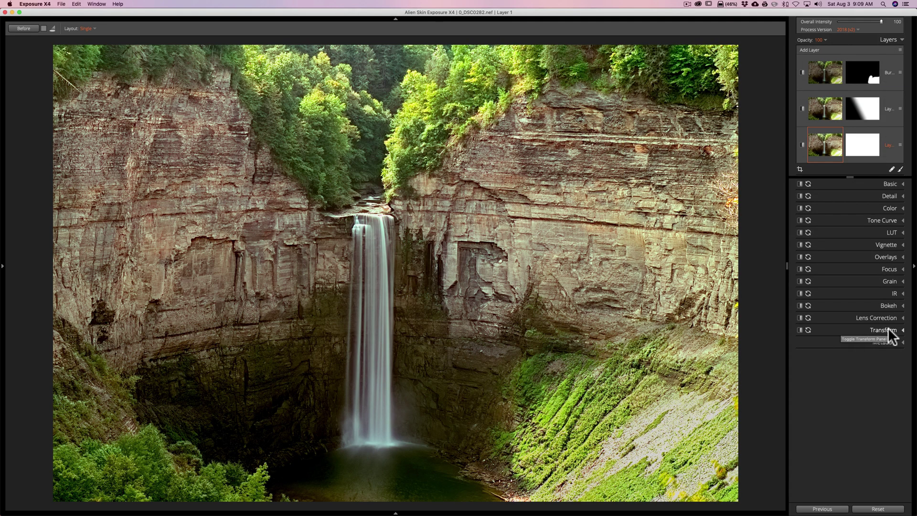
# - Set the vignette Amount to 16 and collapse the Vignette settings afterward
pyautogui.click(888, 328)
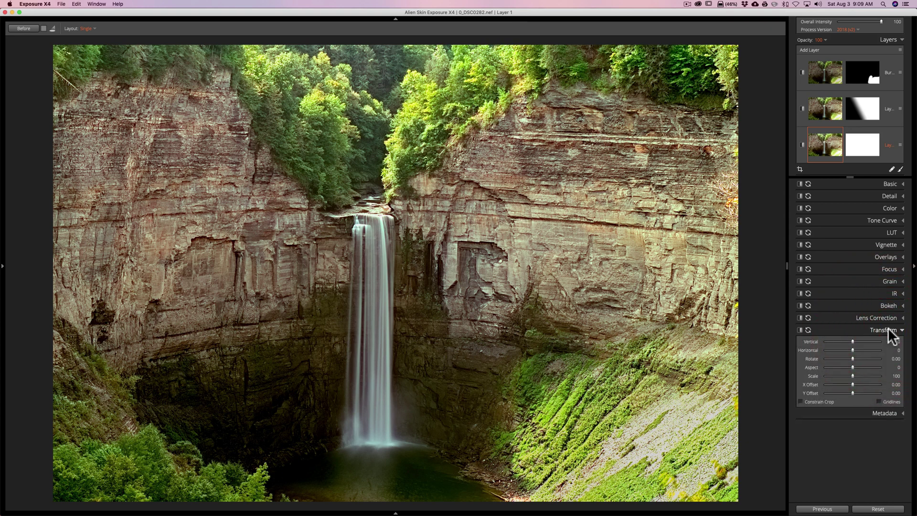
pyautogui.click(888, 328)
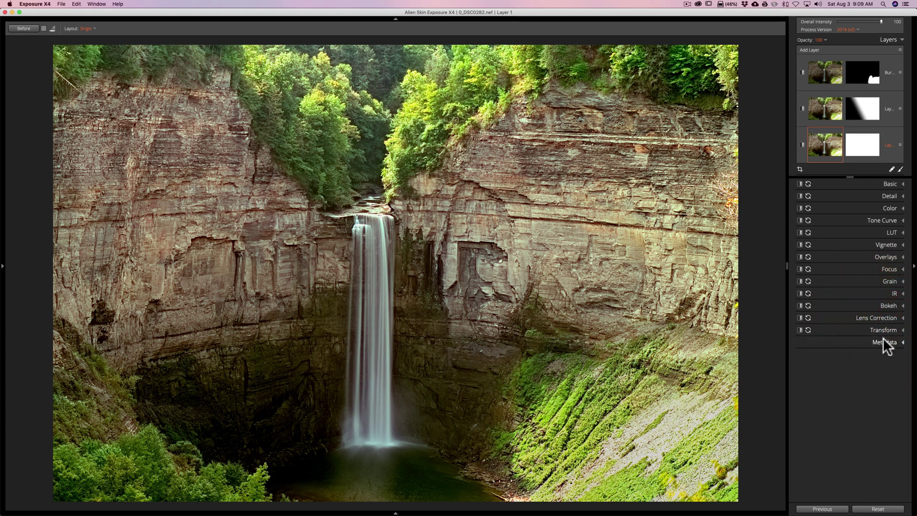
pyautogui.click(890, 245)
pyautogui.click(854, 264)
pyautogui.moveTo(854, 265); pyautogui.dragTo(850, 264)
pyautogui.moveTo(773, 229); pyautogui.dragTo(794, 227)
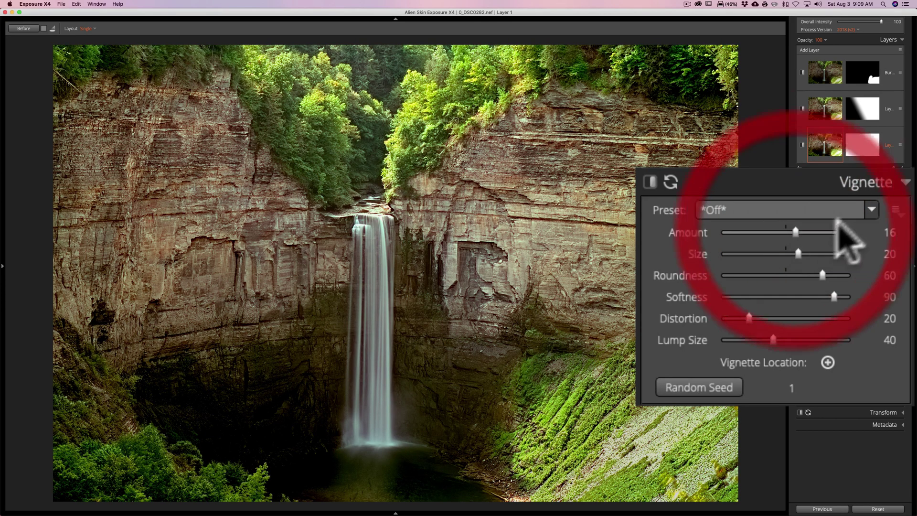
pyautogui.click(865, 182)
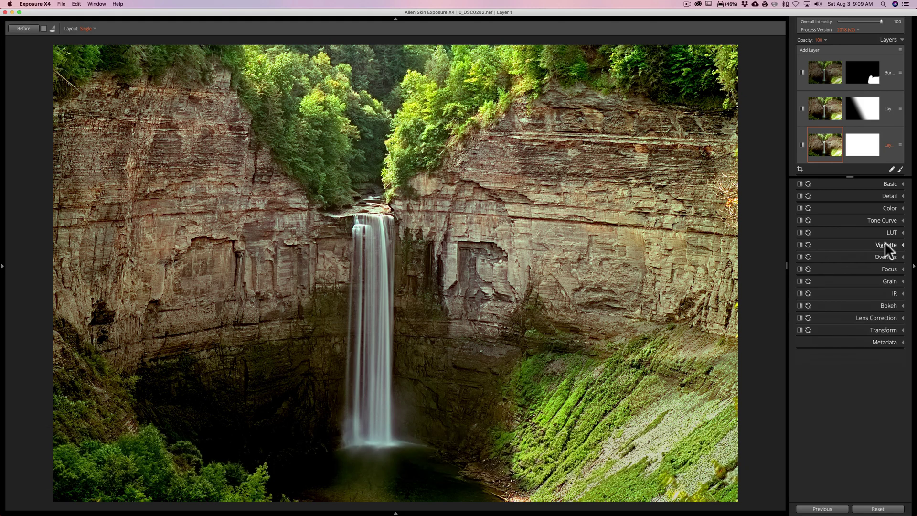
# - Toggle the Before view twice to compare the edited waterfall with the original
pyautogui.press('\\')
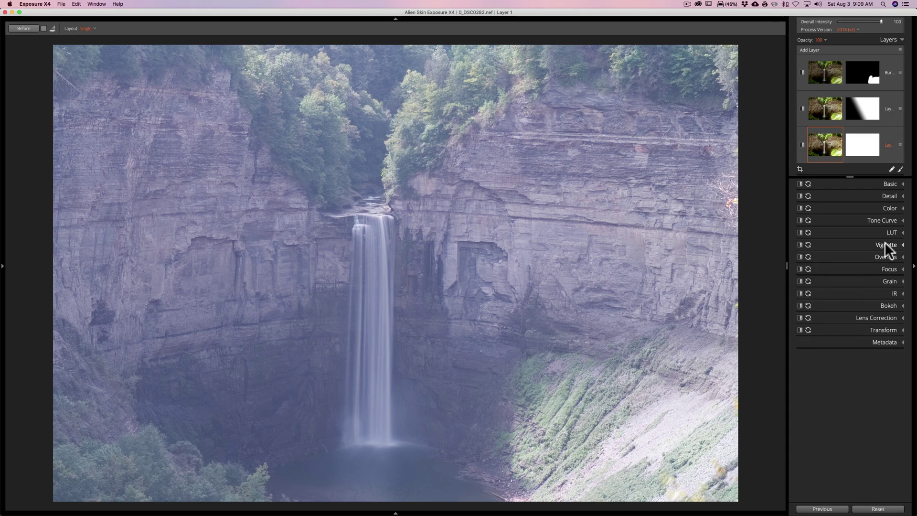
pyautogui.press('\\')
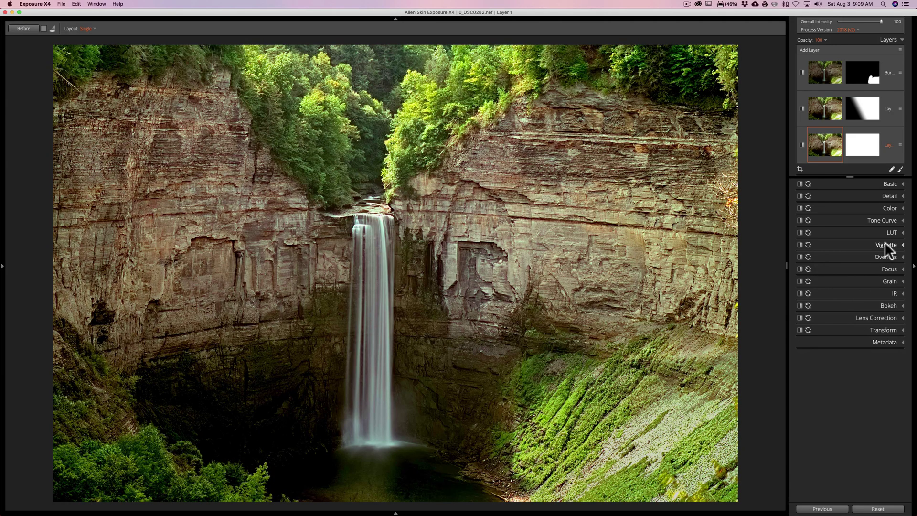
pyautogui.press('\\')
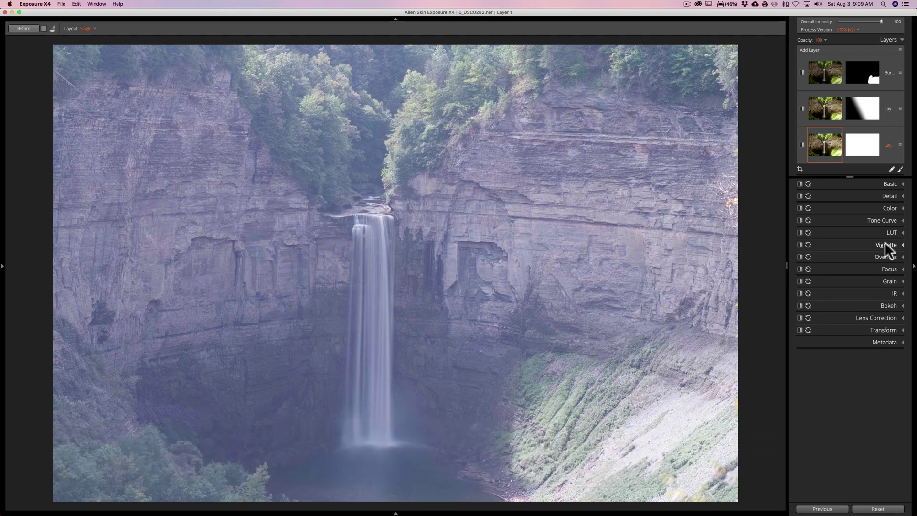
pyautogui.press('\\')
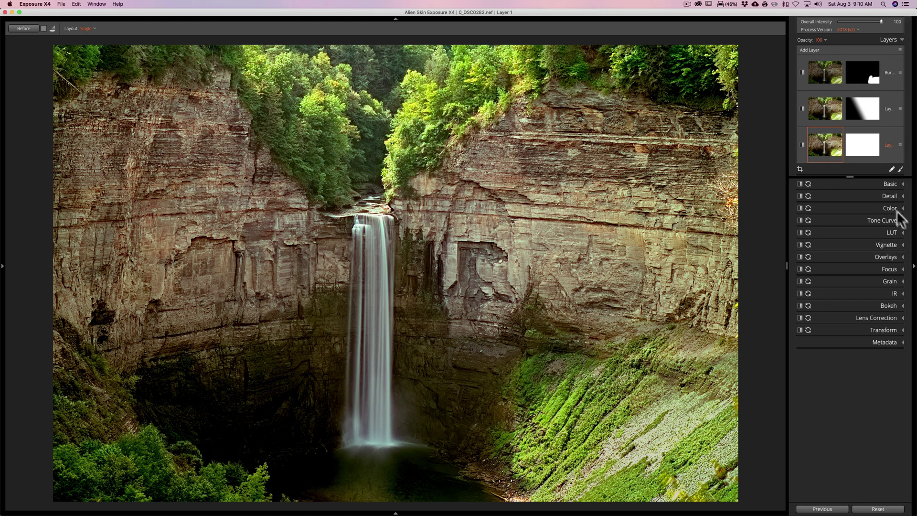
# - Create a Dodge (Lighten) brush layer and brighten the waterfall from its top at size 8.67
pyautogui.click(901, 170)
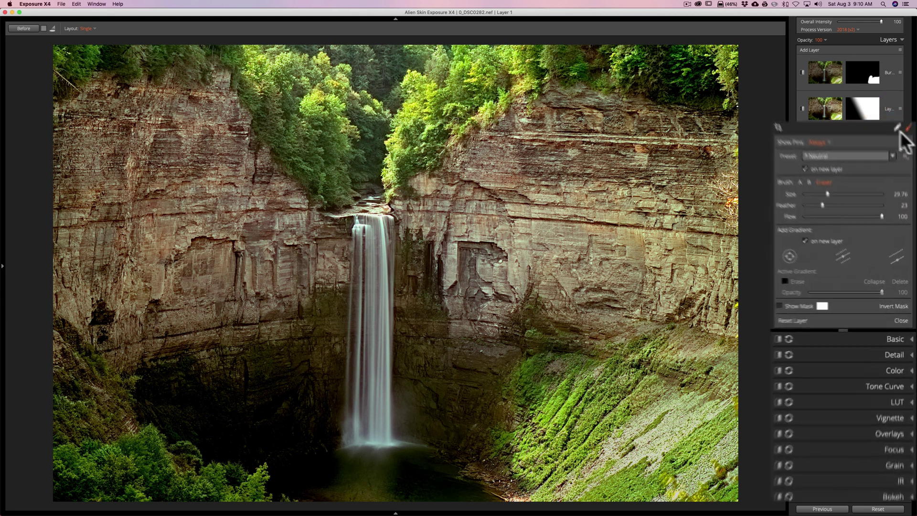
pyautogui.click(890, 150)
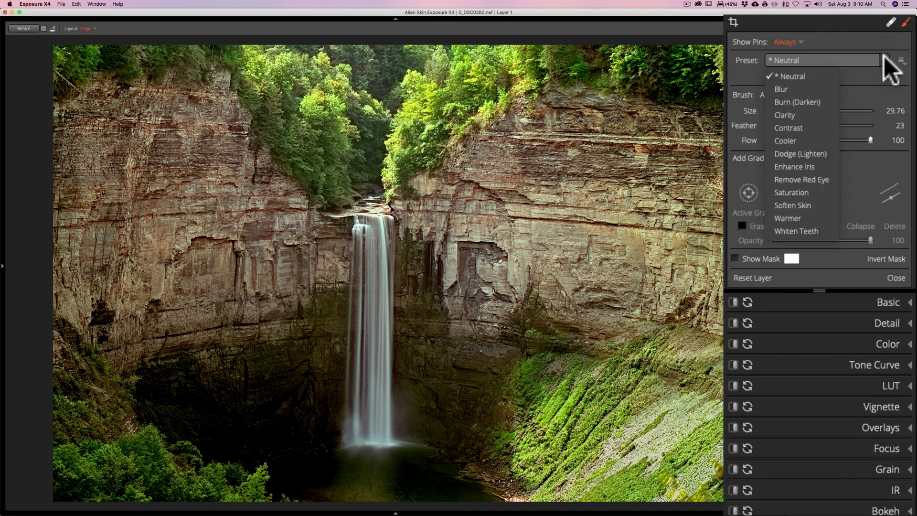
pyautogui.click(805, 153)
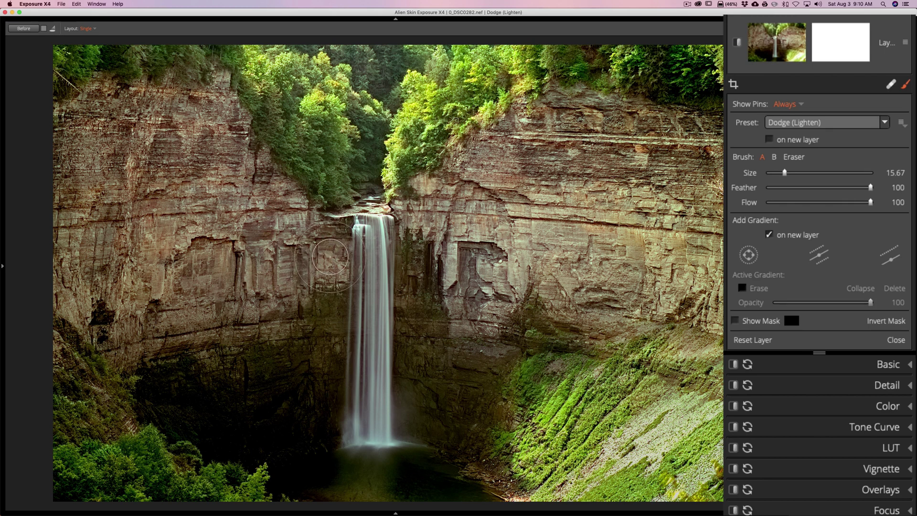
pyautogui.press('[')
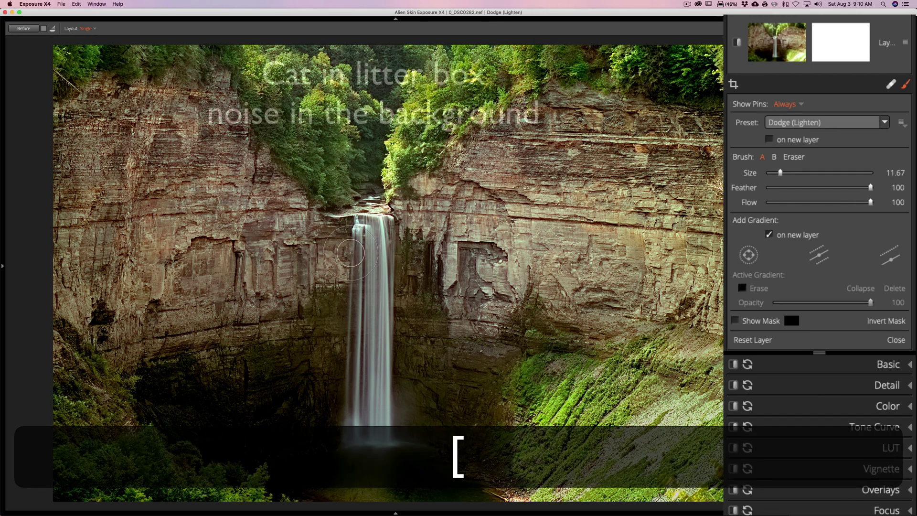
pyautogui.press('[')
pyautogui.press('[')
pyautogui.press('[')
pyautogui.click(375, 243)
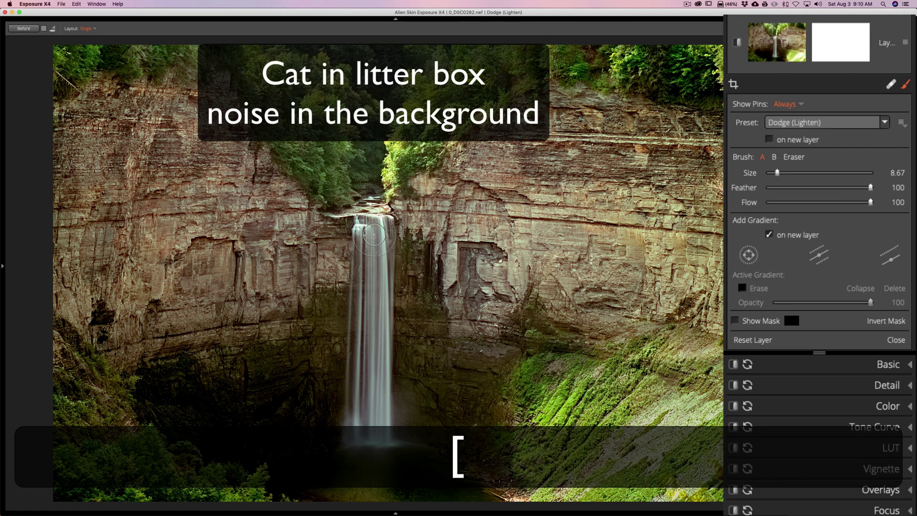
pyautogui.moveTo(374, 243); pyautogui.dragTo(371, 430)
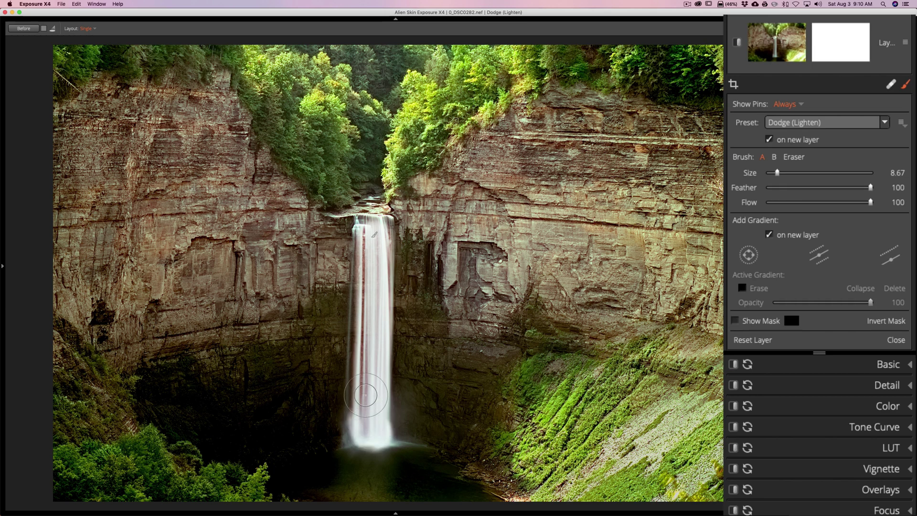
# - Brighten the waterfall's base with a 3.67 brush and lower the dodge Exposure to 0.51
pyautogui.press('[')
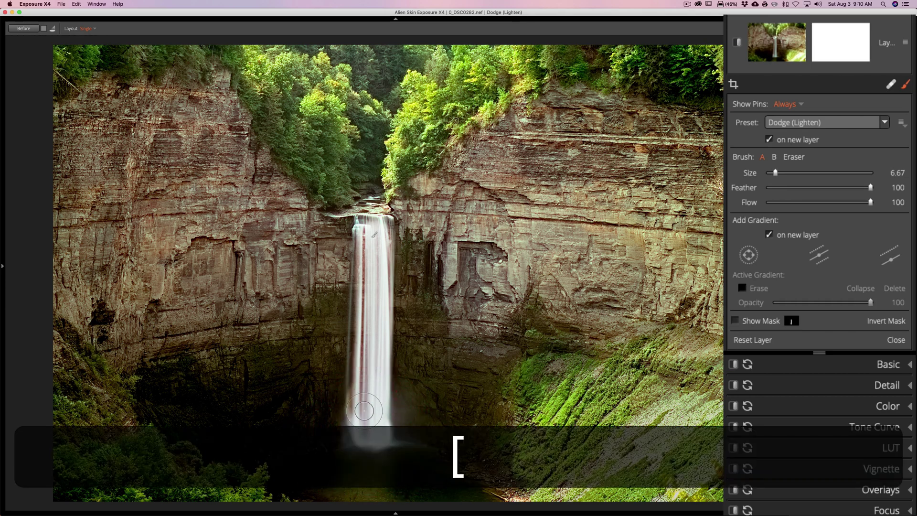
pyautogui.moveTo(354, 432); pyautogui.dragTo(374, 335)
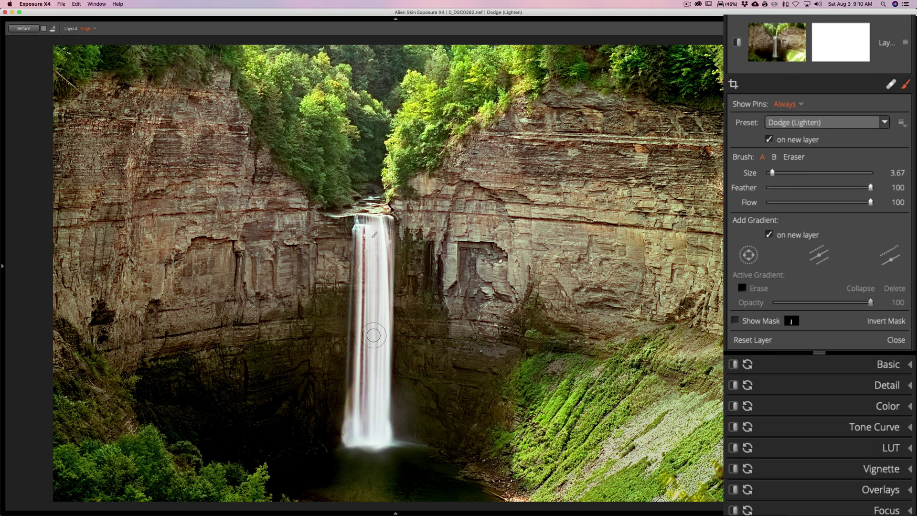
pyautogui.click(885, 359)
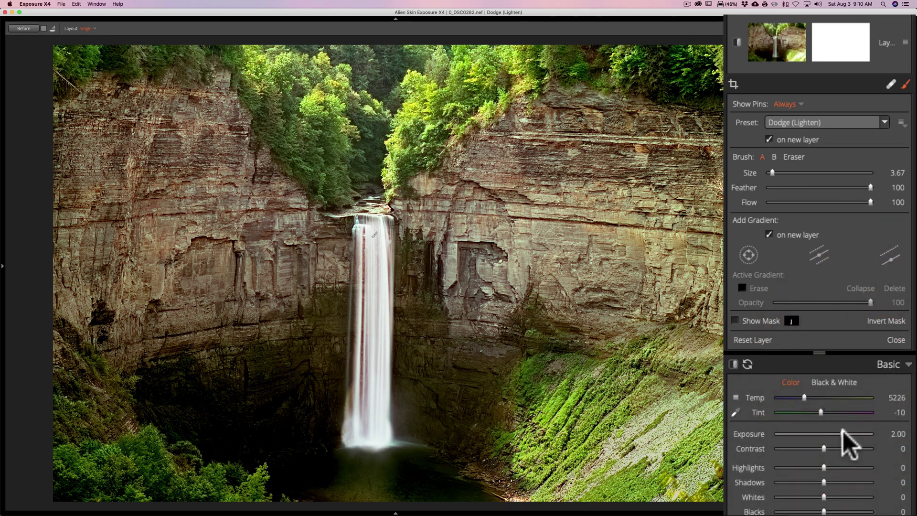
pyautogui.moveTo(844, 434); pyautogui.dragTo(833, 431)
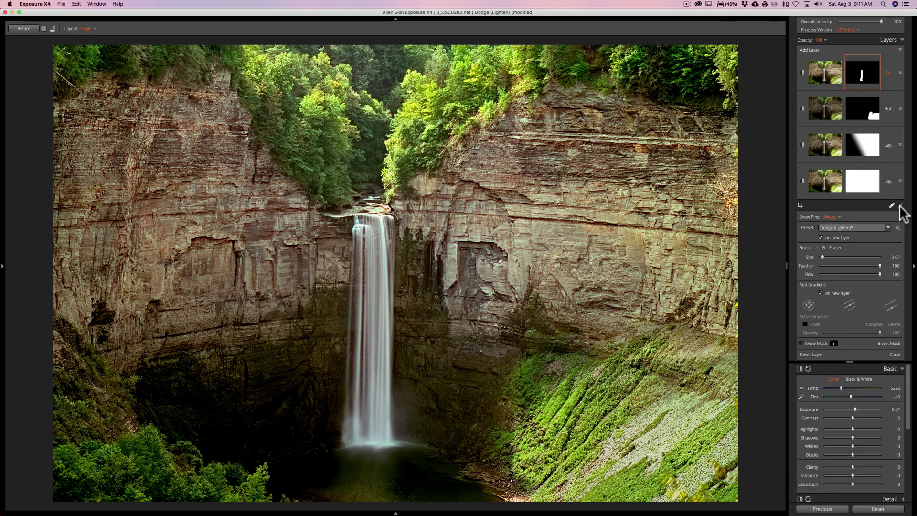
# - Close the brush tools, collapse Basic, and toggle the Before view to compare with the original
pyautogui.click(900, 220)
pyautogui.click(900, 220)
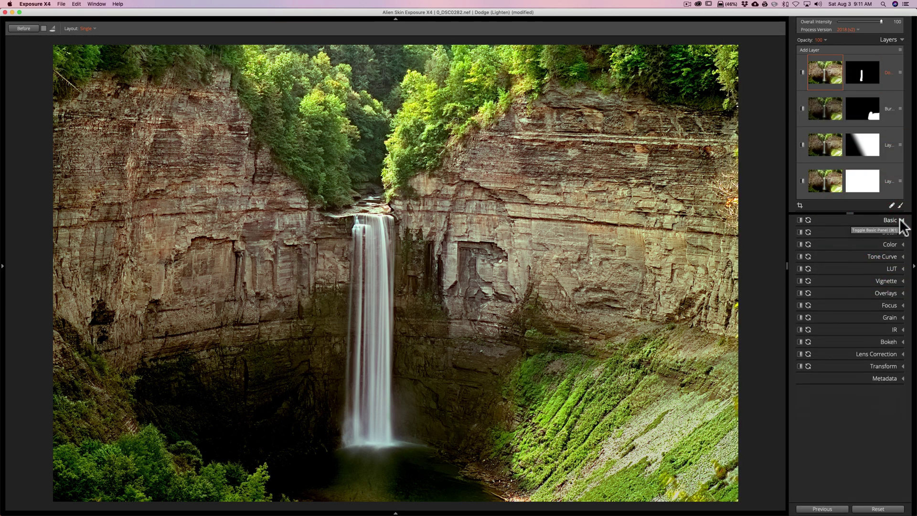
pyautogui.press('\\')
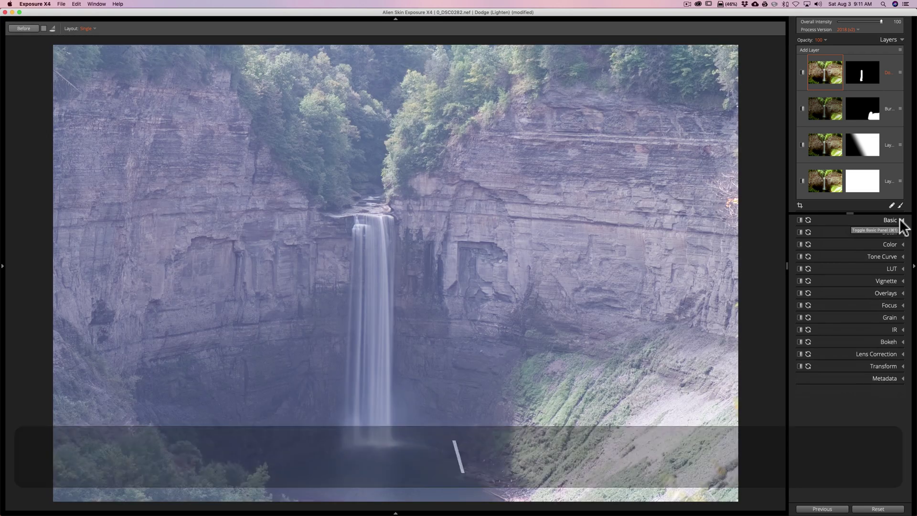
pyautogui.press('\\')
pyautogui.press('\\')
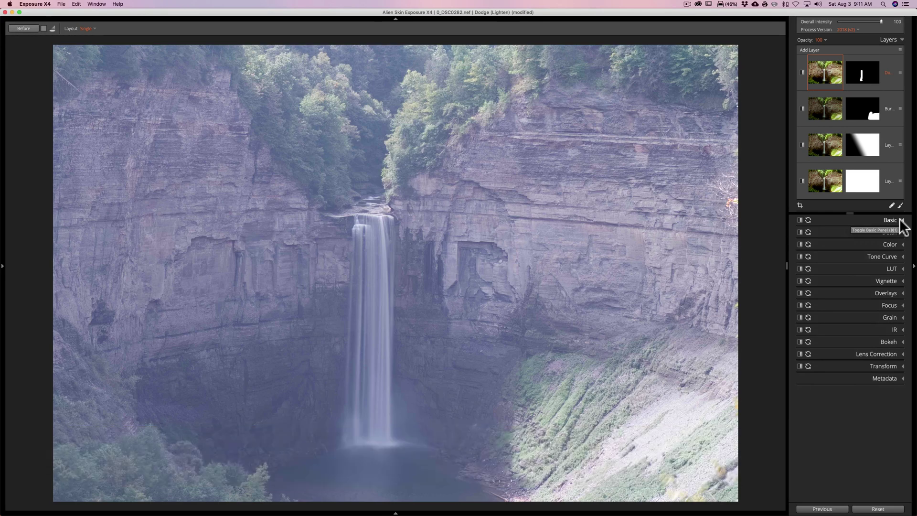
pyautogui.press('\\')
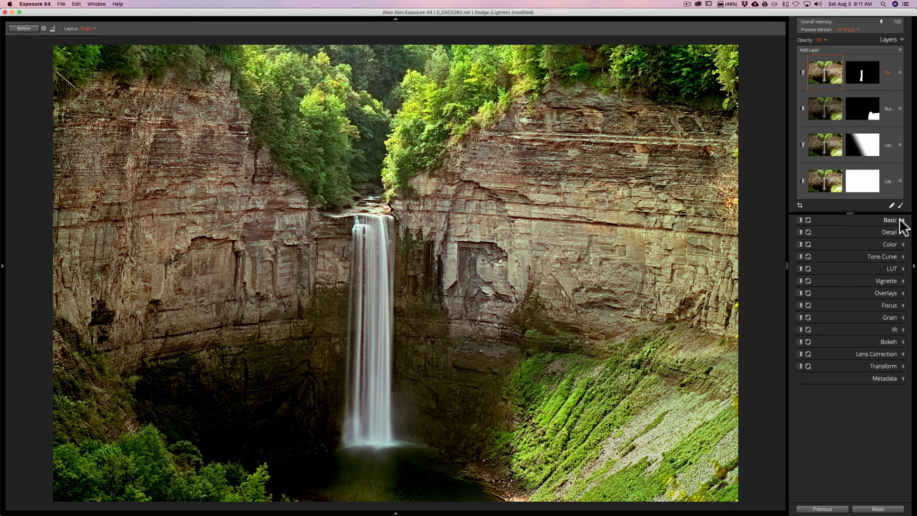
pyautogui.press('Right')
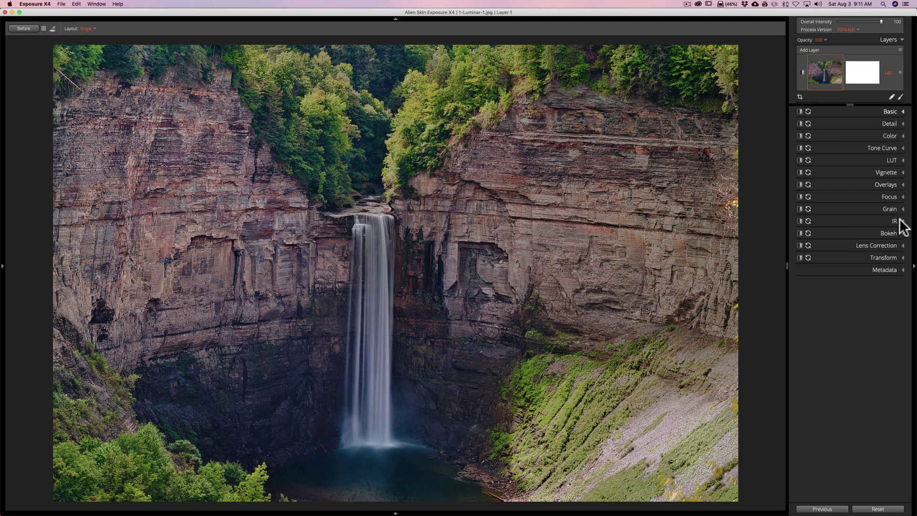
pyautogui.press('Right')
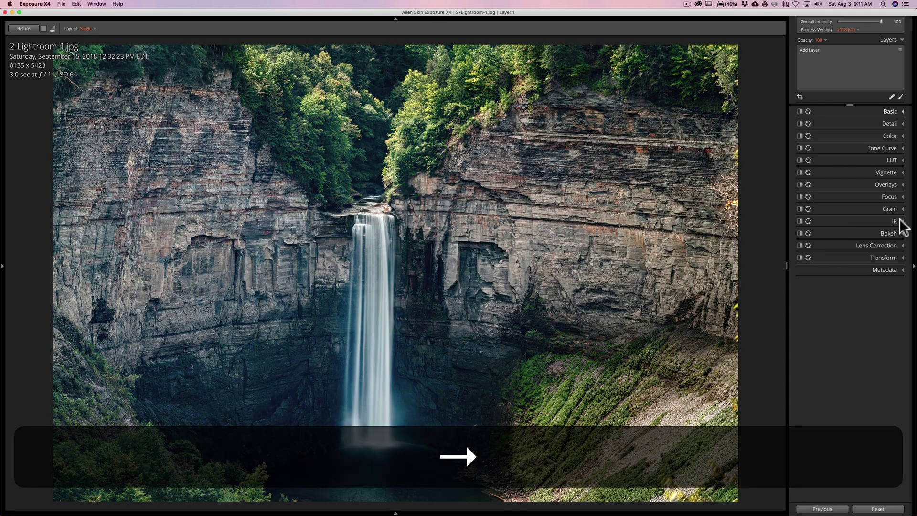
pyautogui.press('Right')
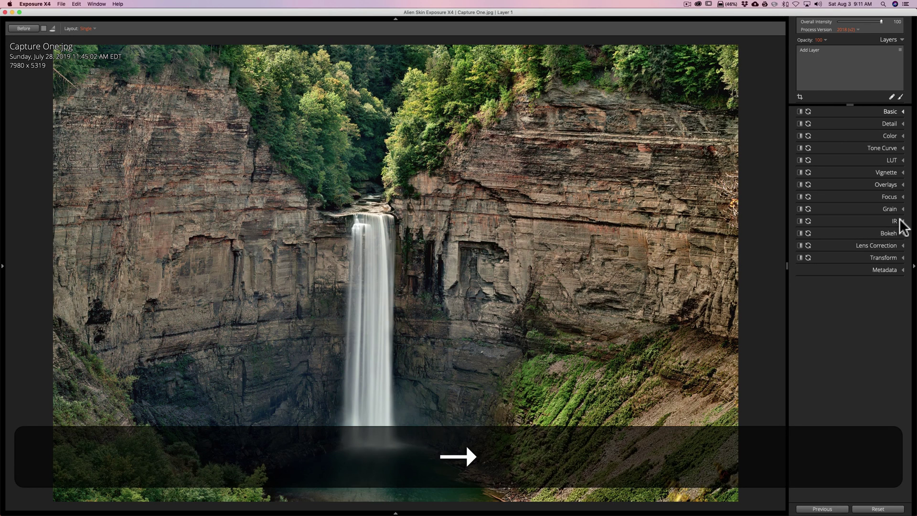
pyautogui.press('Right')
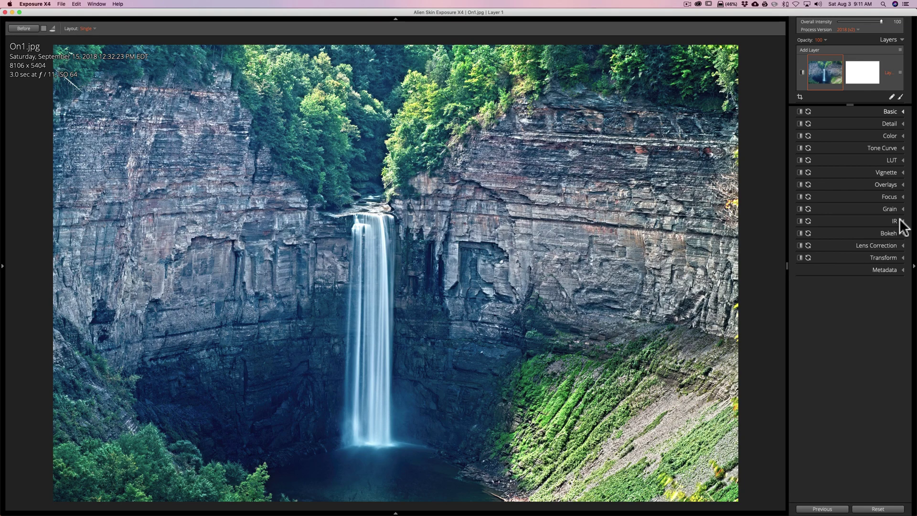
pyautogui.press('Left')
pyautogui.press('Left')
pyautogui.press('Left')
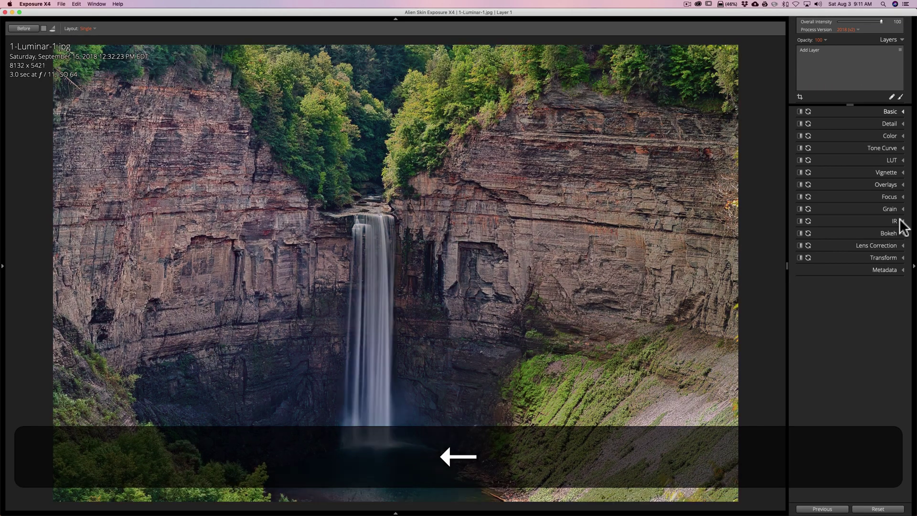
pyautogui.press('Left')
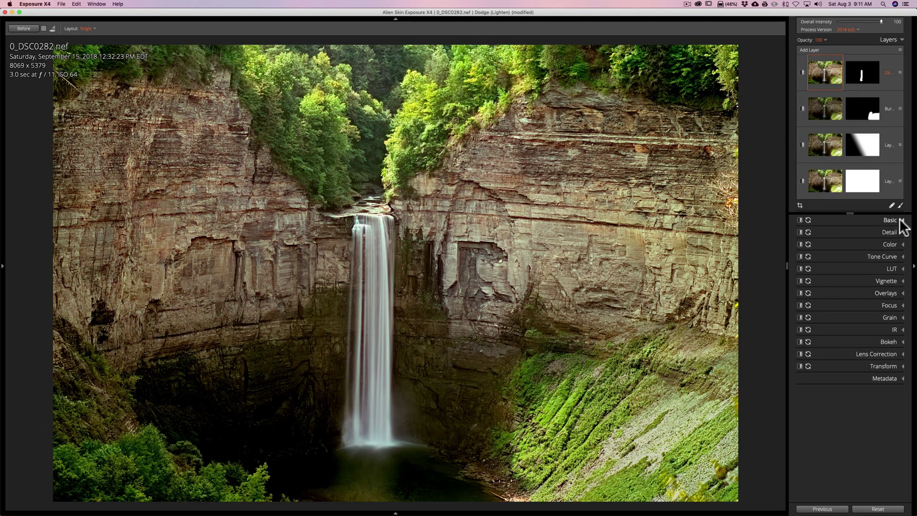